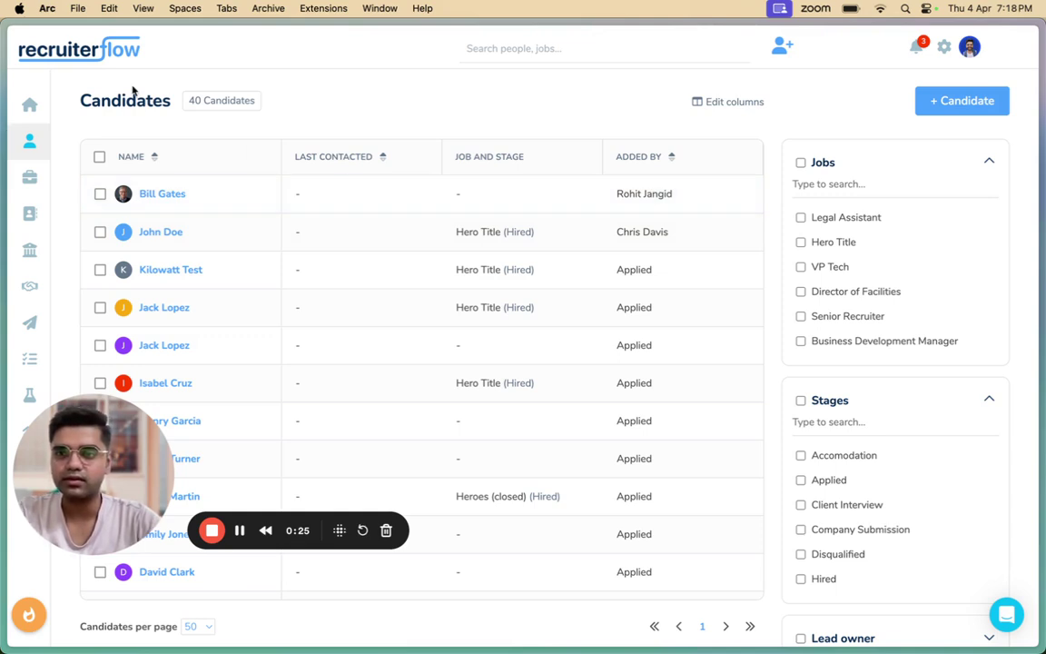
- Check the Pitch Candidates option for the first two listed candidates and in the fourth candidate's profile actions
click(99, 194)
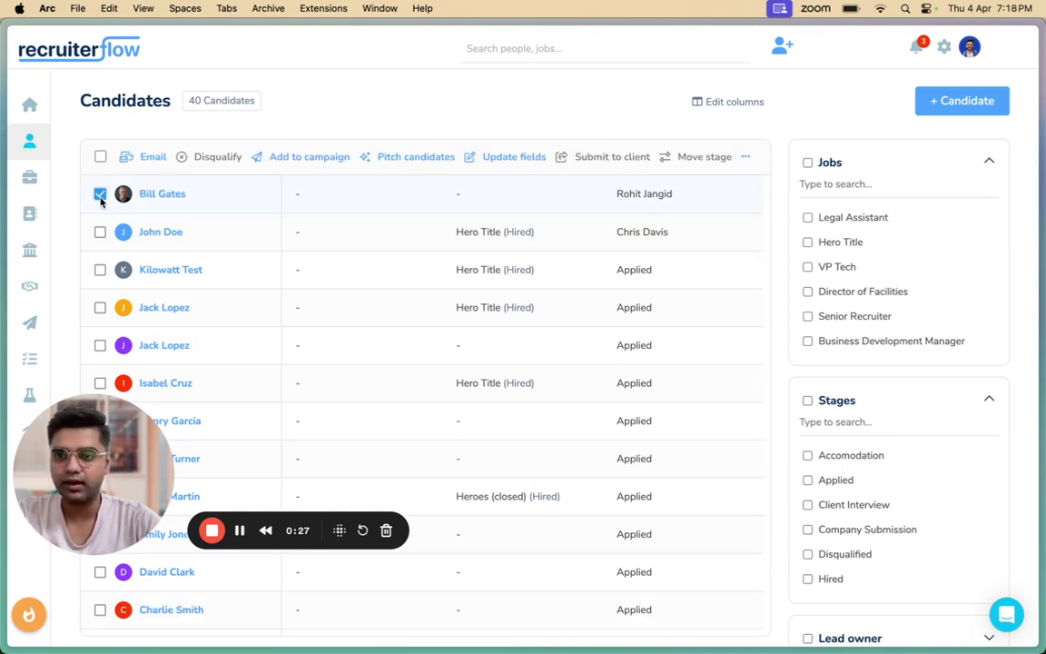
click(100, 232)
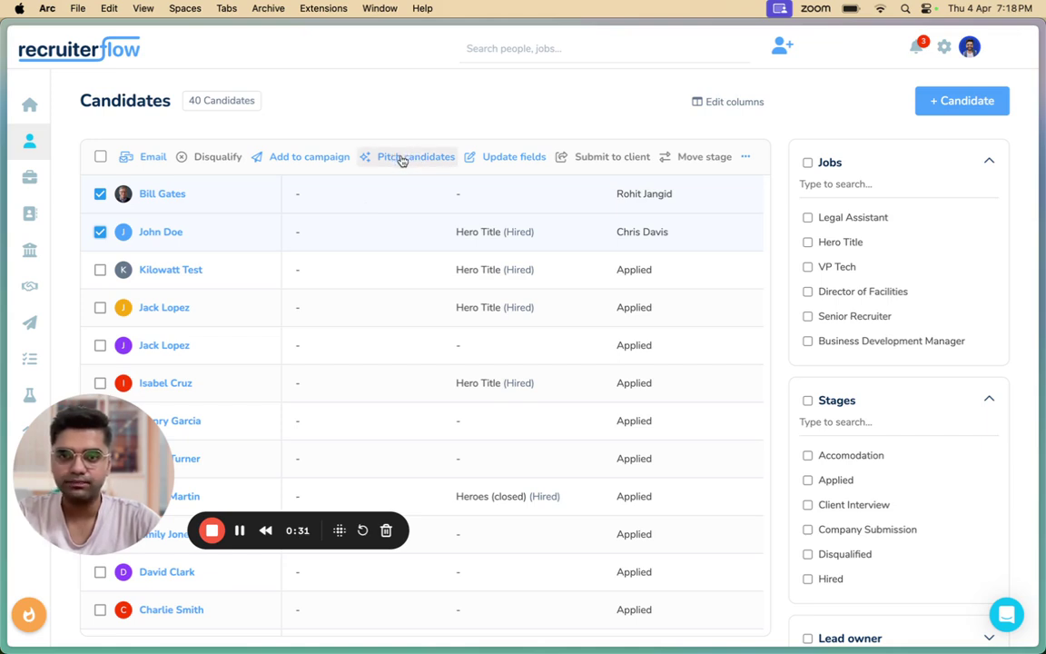
click(164, 307)
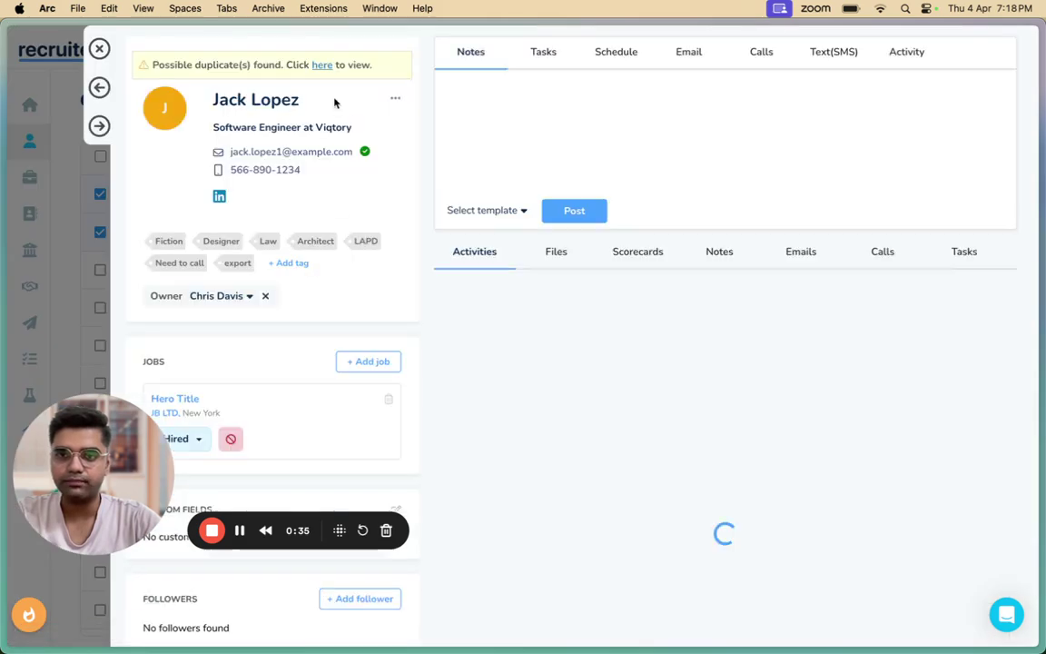
click(393, 100)
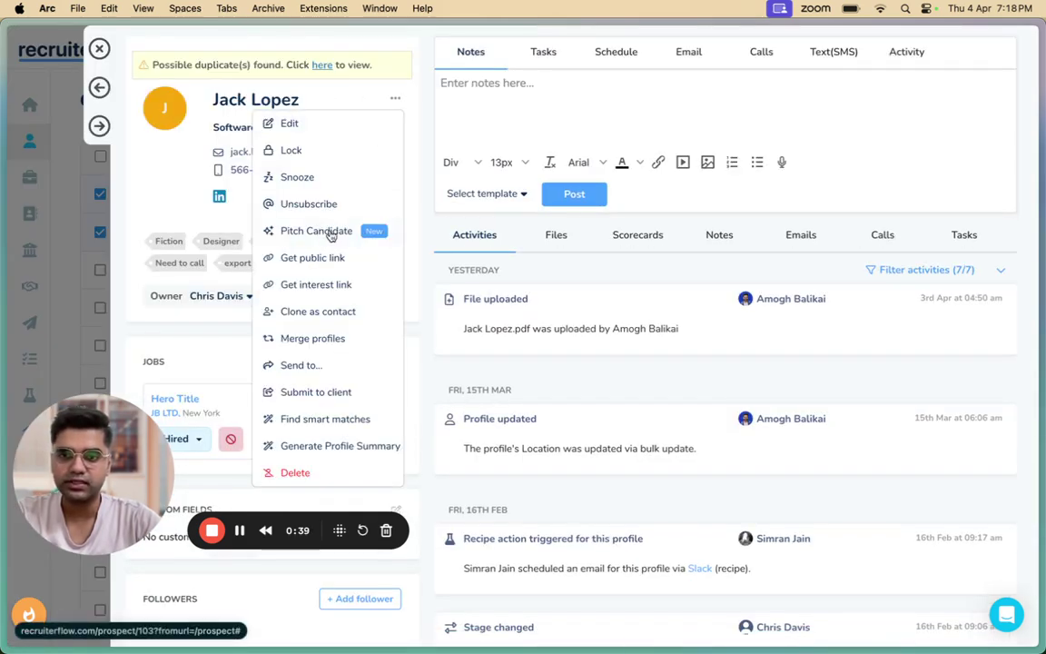
click(100, 50)
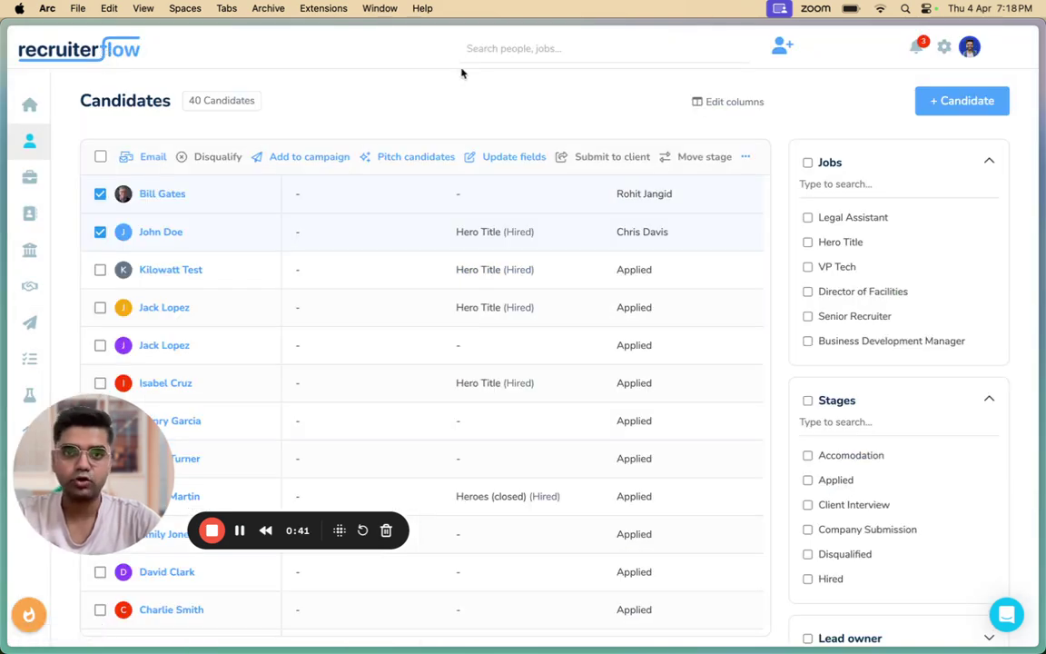
- In the advanced candidate search, add a Location filter that contains one of "united states"
click(513, 51)
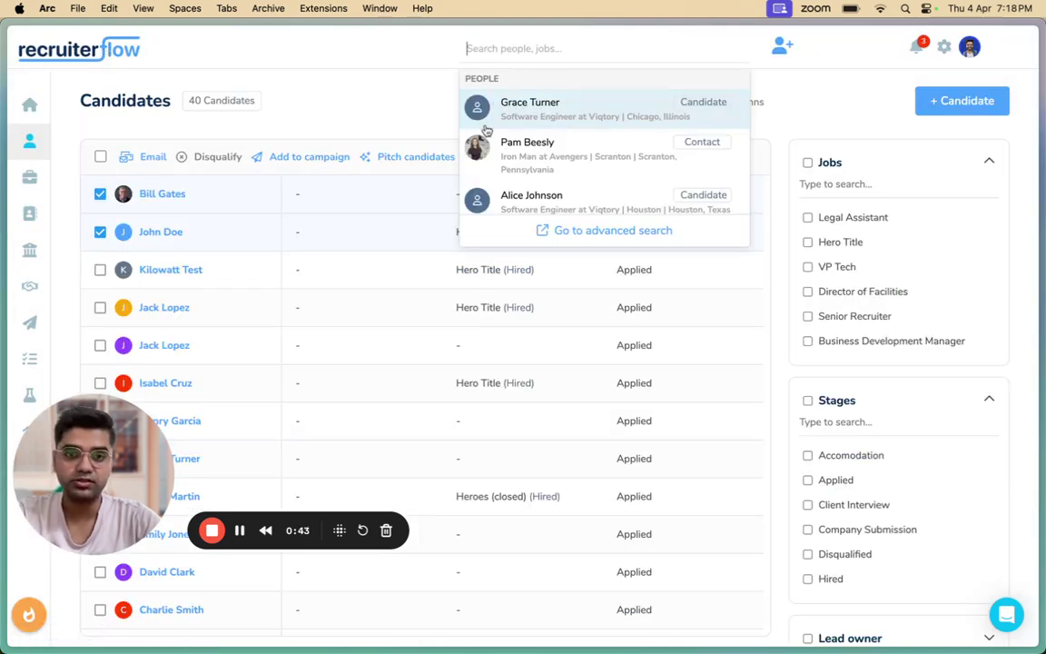
click(600, 238)
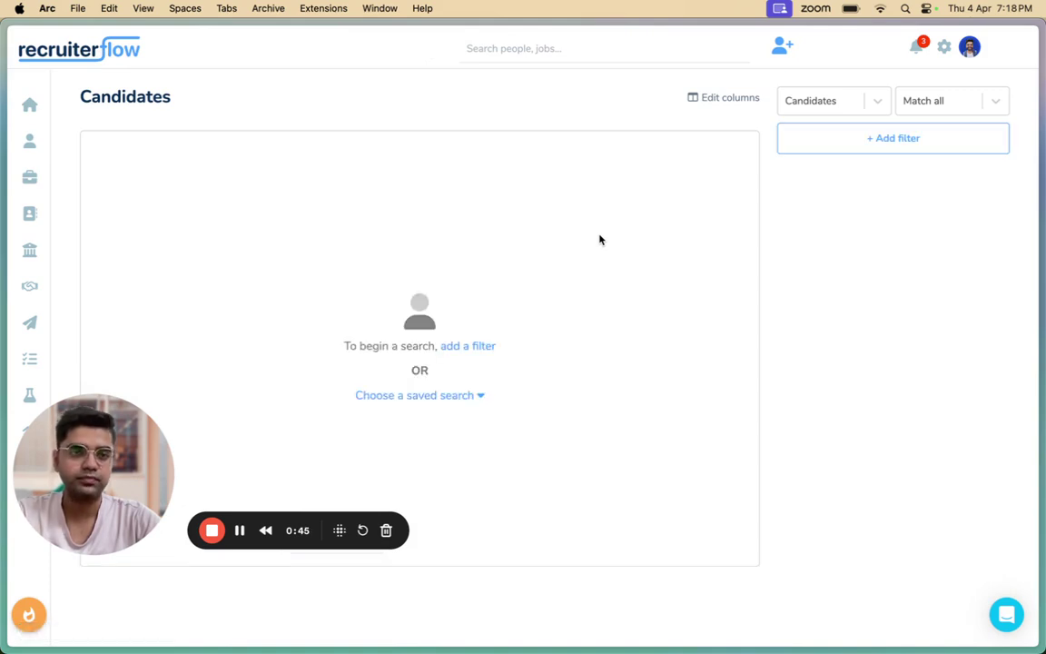
click(867, 138)
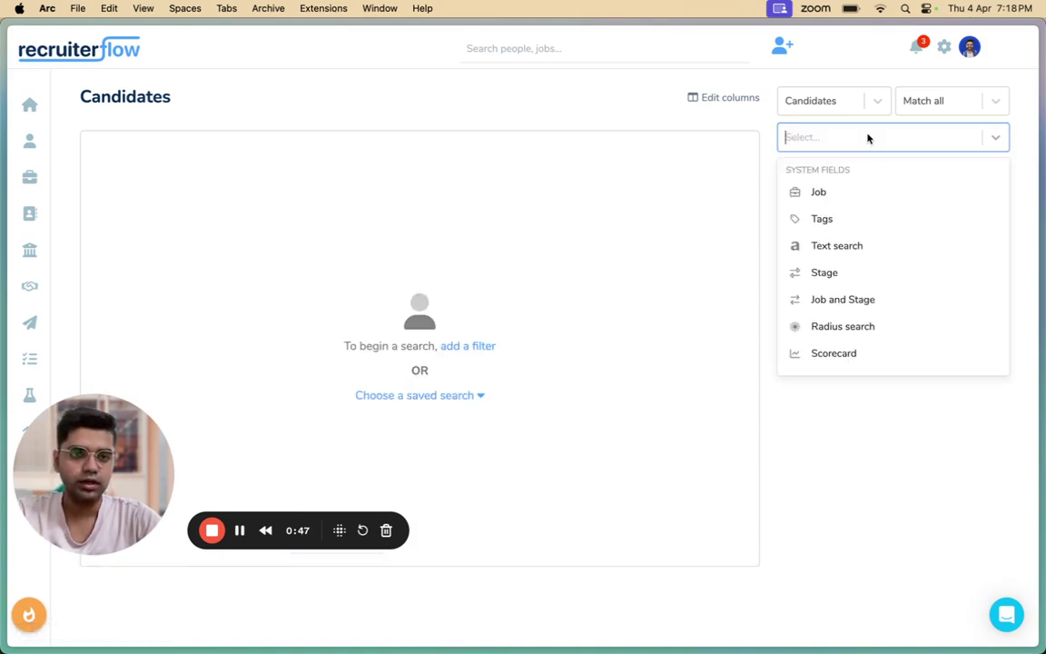
click(801, 138)
click(800, 138)
text(locati)
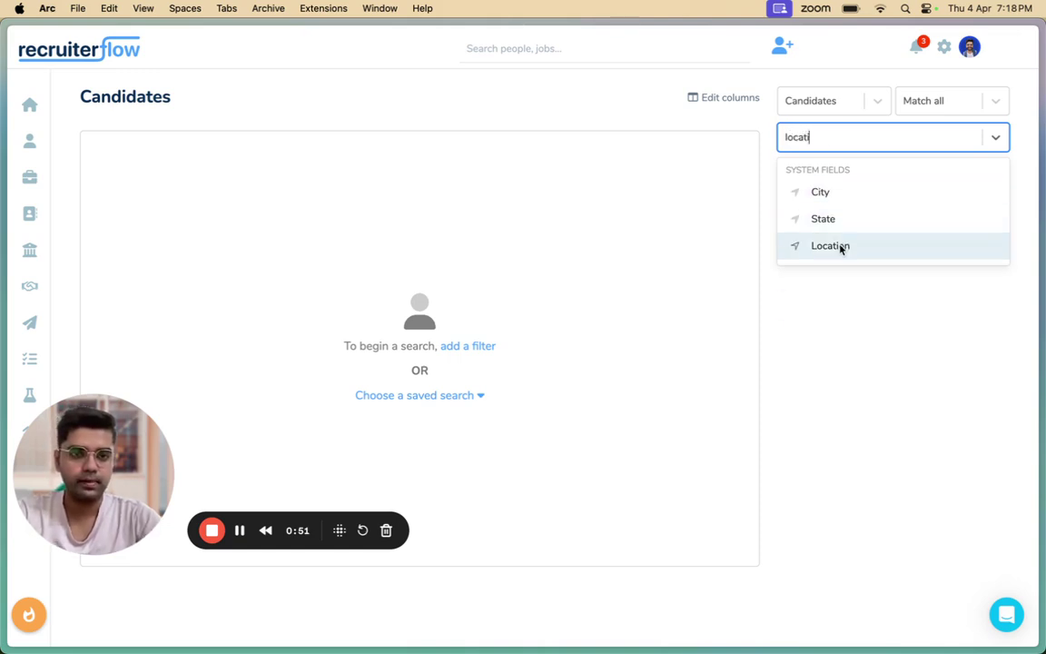
click(837, 246)
text(un)
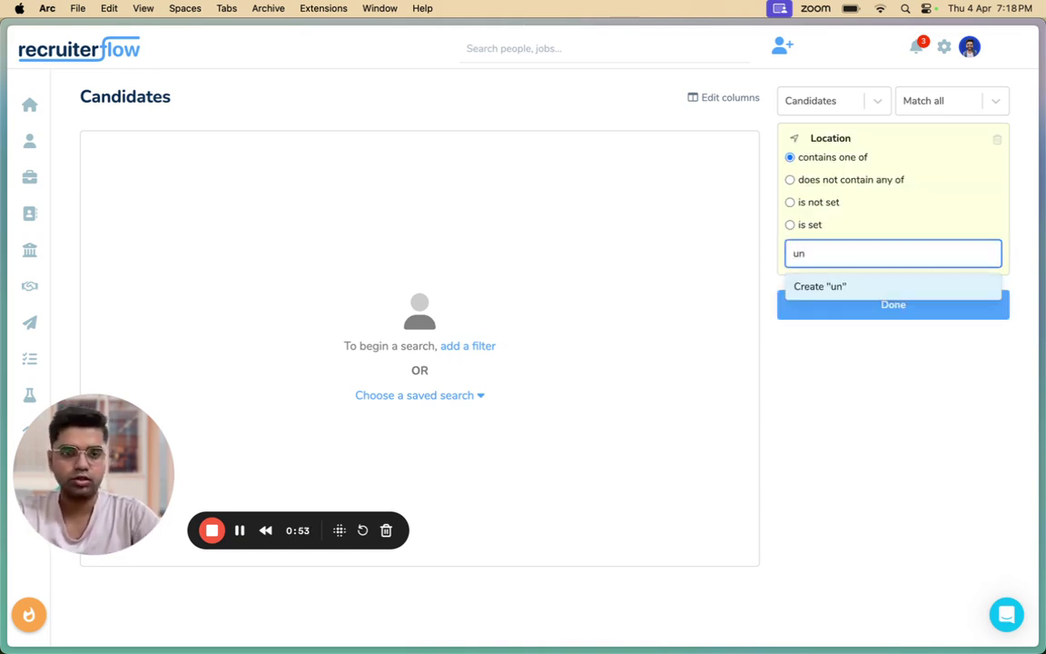
text(ited states)
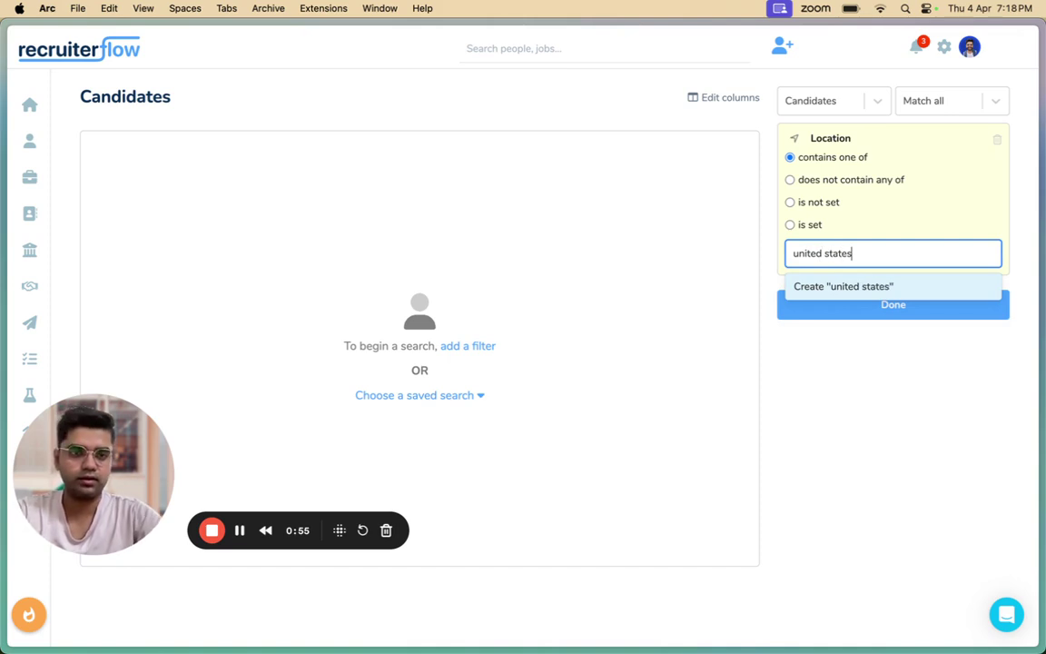
key(Return)
click(833, 314)
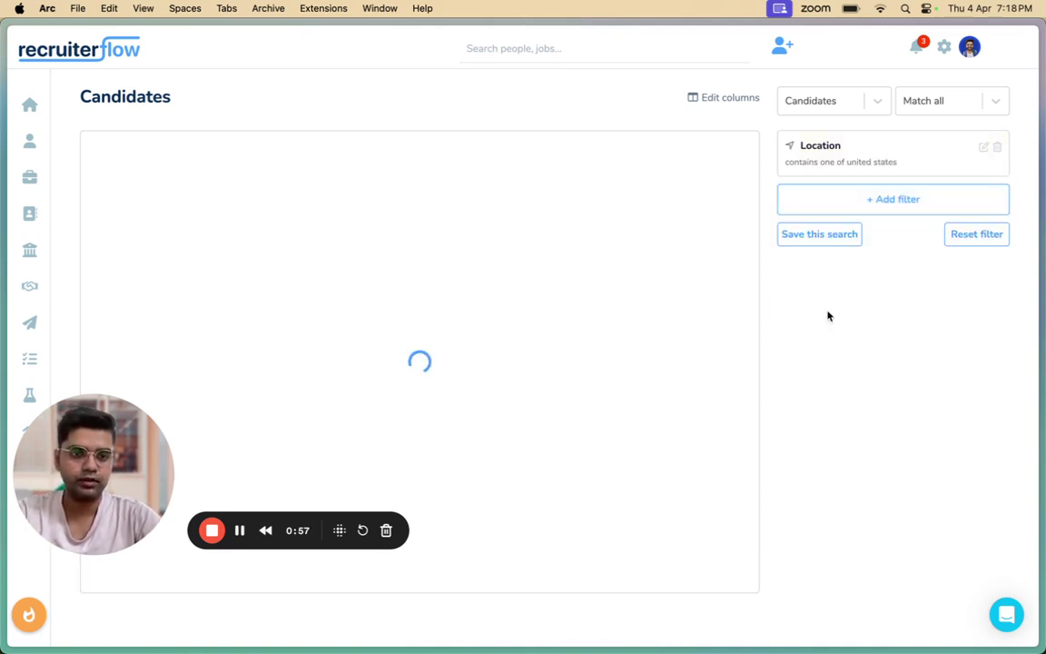
- Add a Skills filter that contains one of "sales" to the candidate search
click(817, 193)
text(skills)
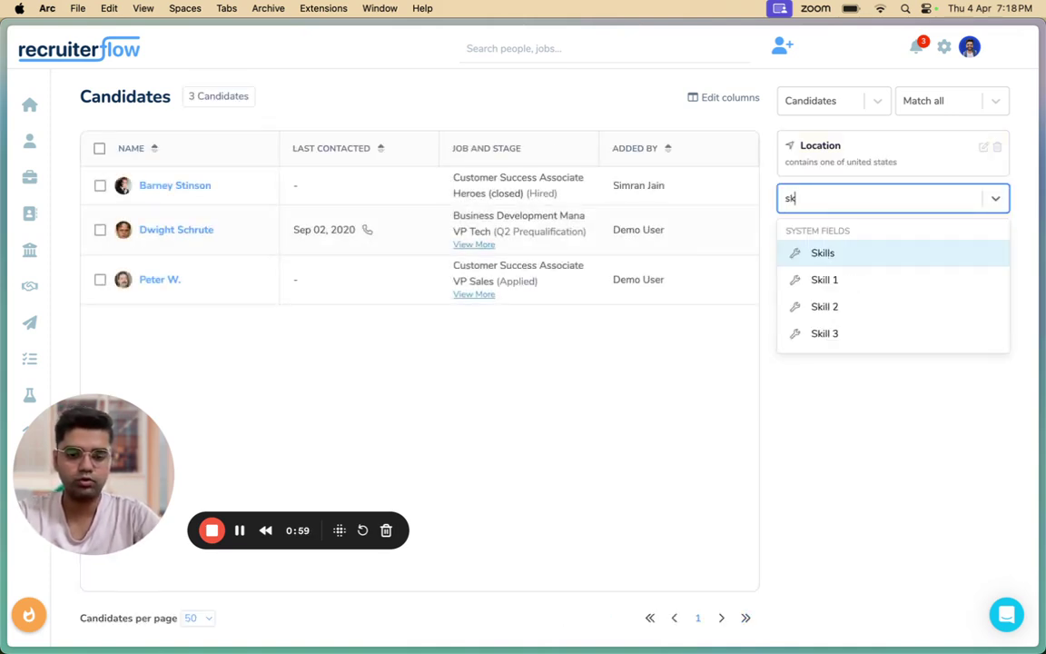
click(837, 252)
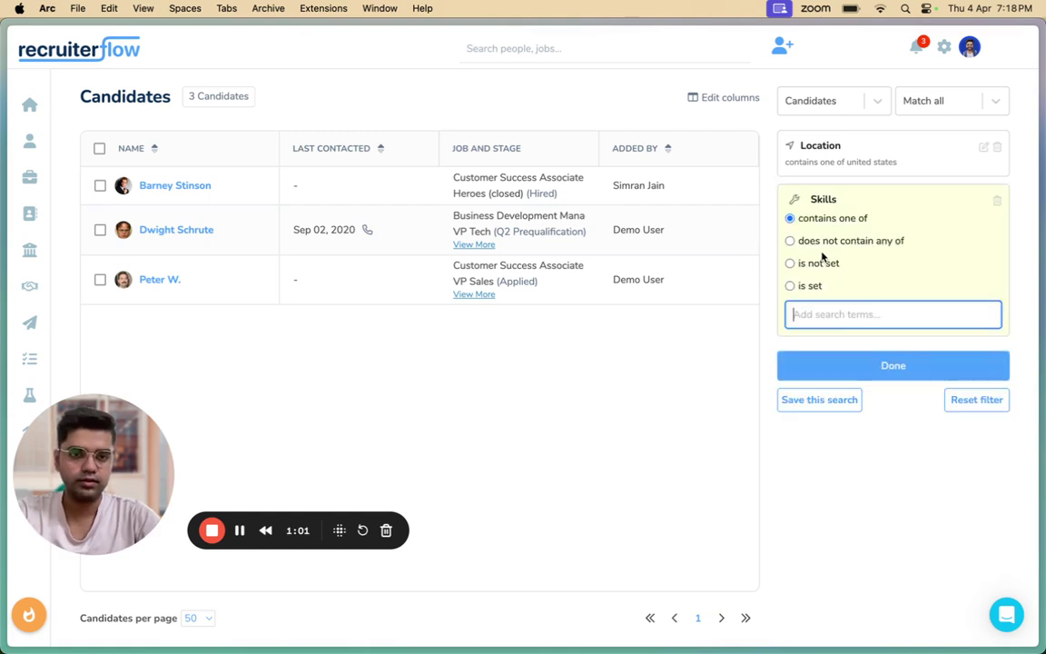
text(sales)
click(831, 346)
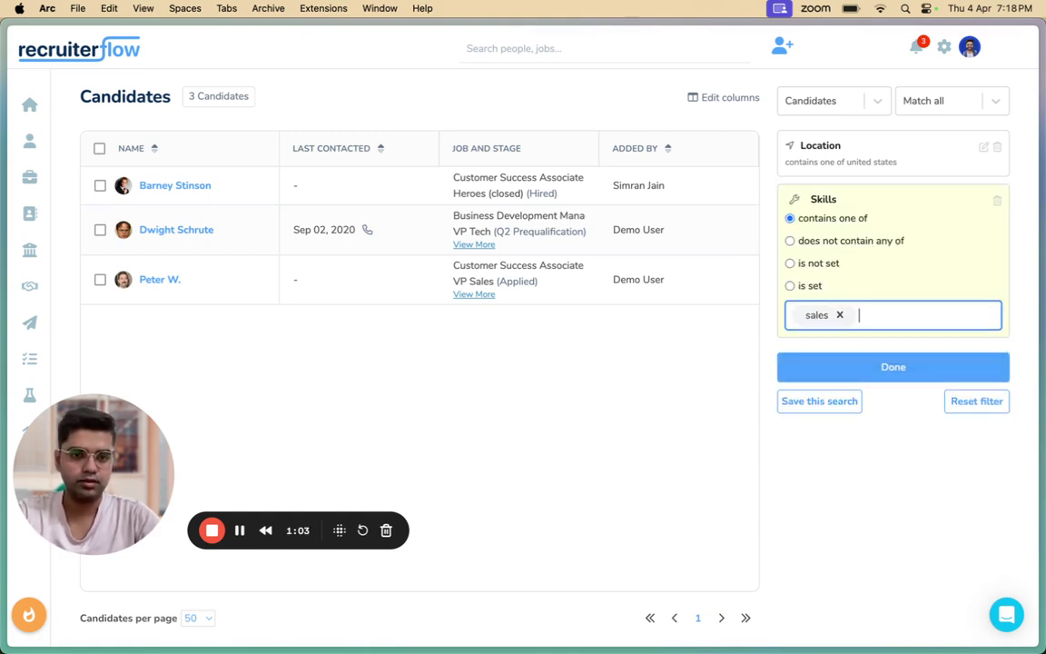
click(873, 369)
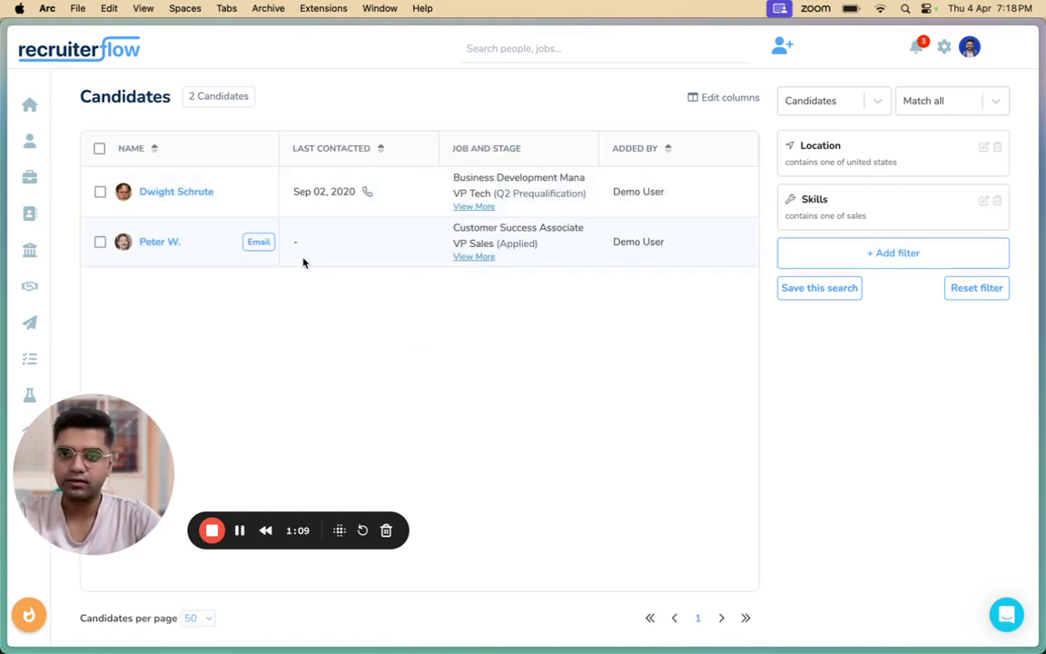
- Start a pitch for all the filtered candidates and review their data across the preview table
click(101, 149)
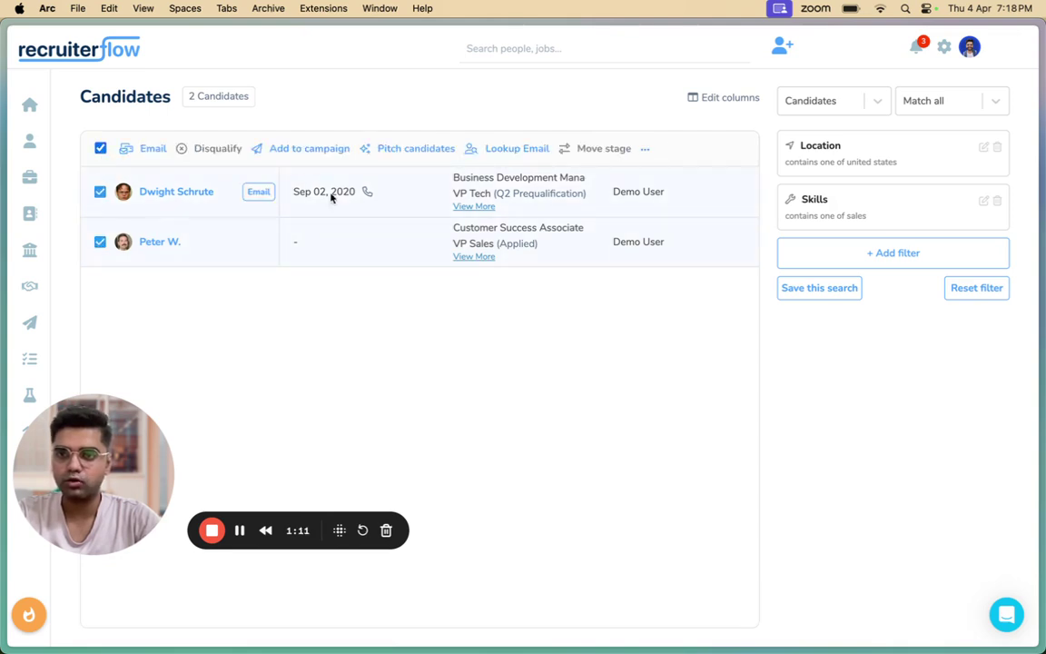
click(406, 150)
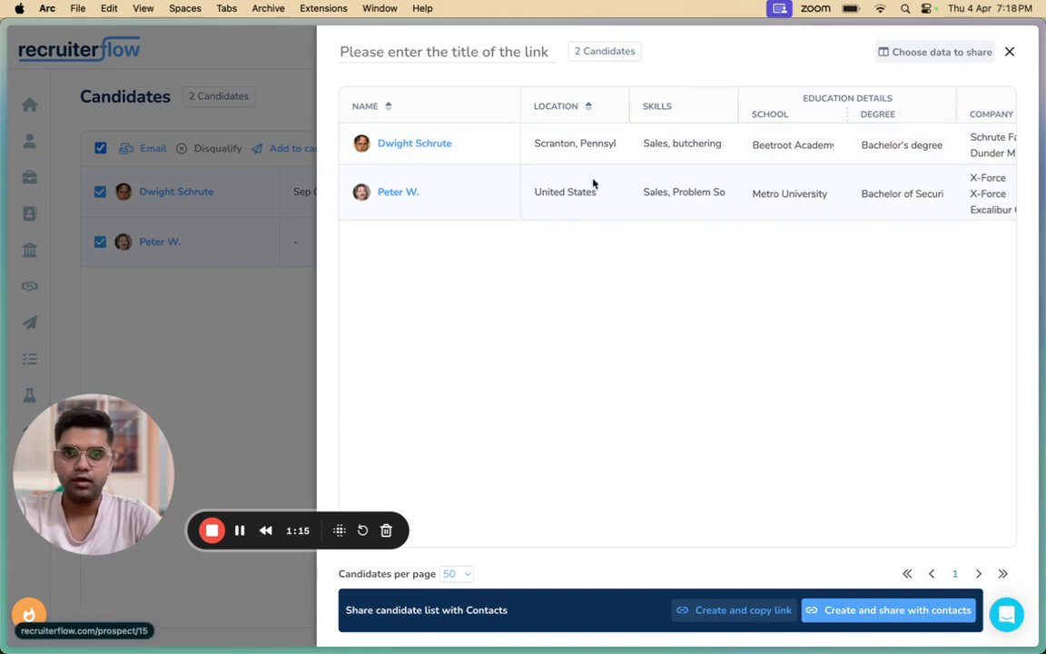
scroll(618, 177, right, 2)
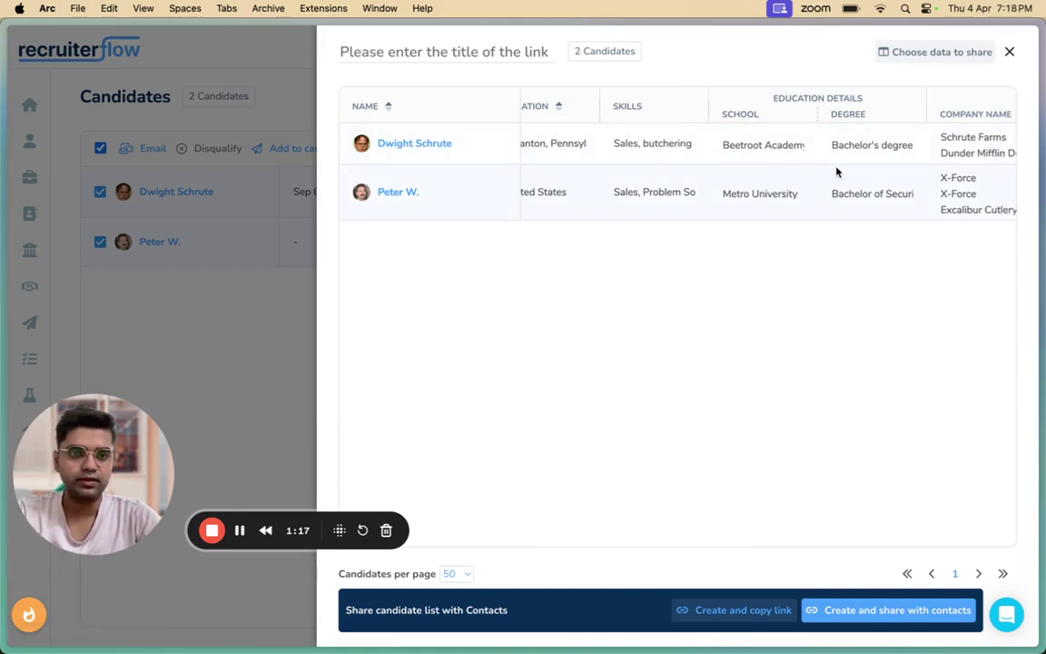
scroll(837, 172, right, 5)
- Exclude Name and Email from the data to share with contacts and review the remaining fields
click(934, 51)
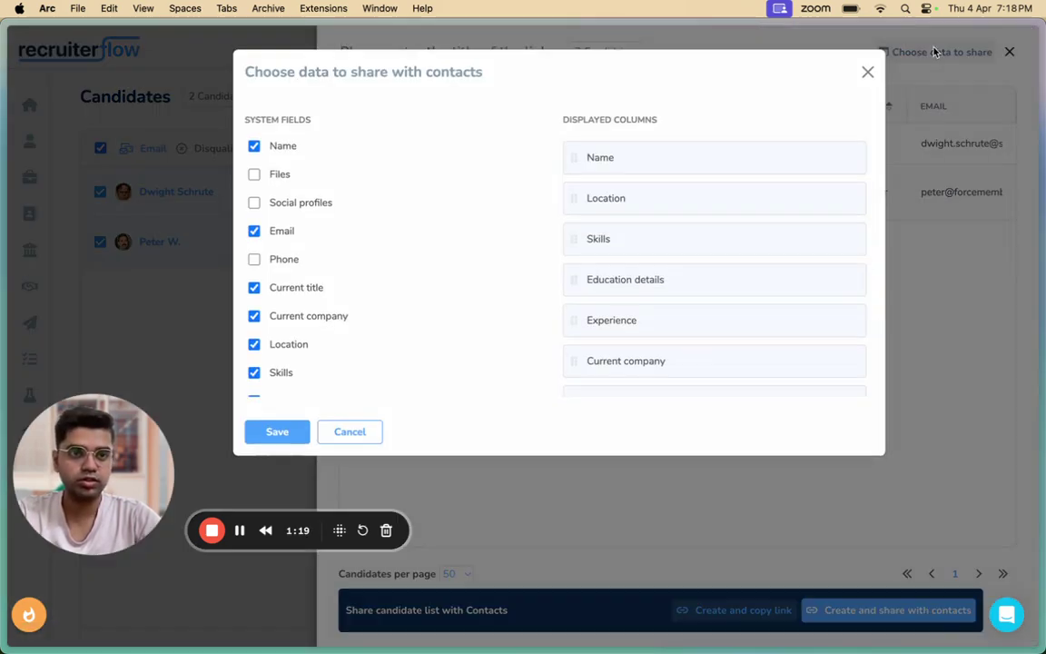
click(254, 159)
click(254, 242)
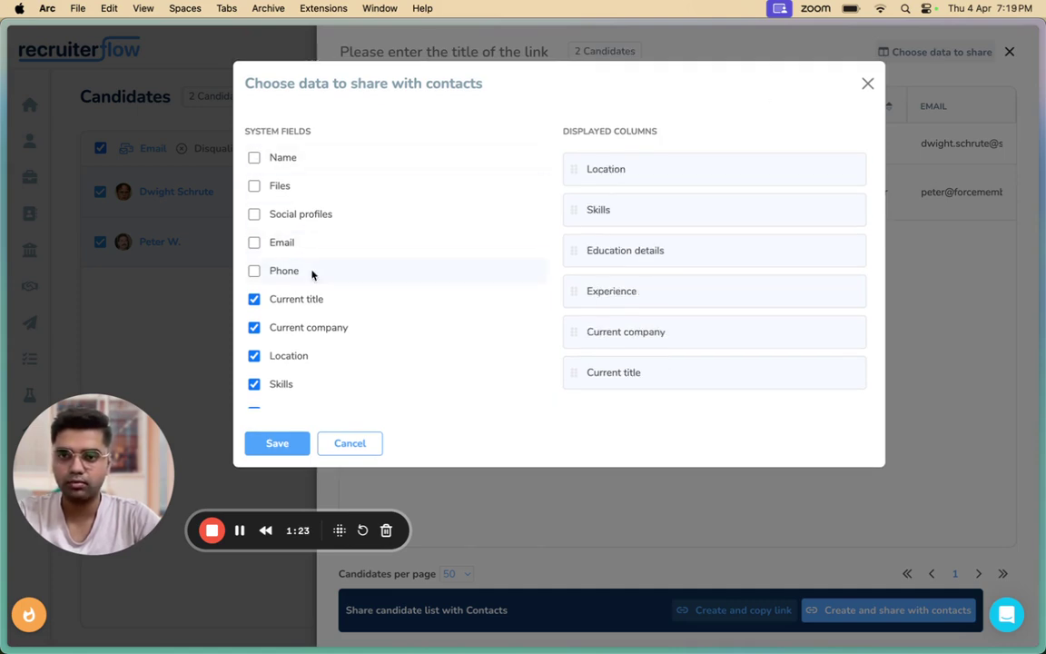
scroll(341, 305, down, 2)
scroll(342, 306, down, 3)
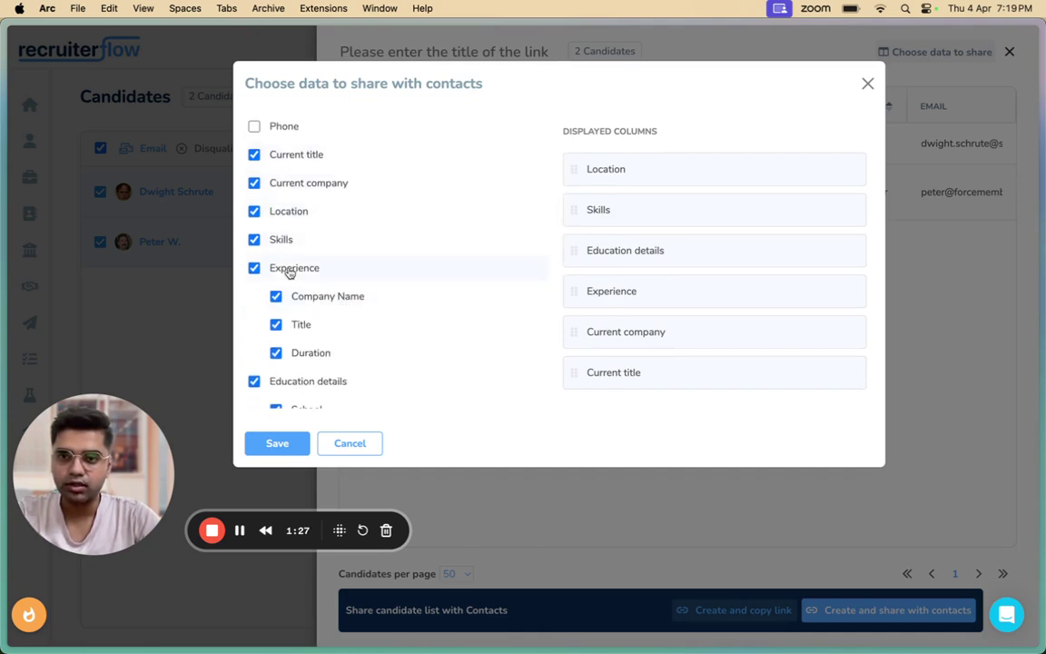
scroll(260, 300, down, 3)
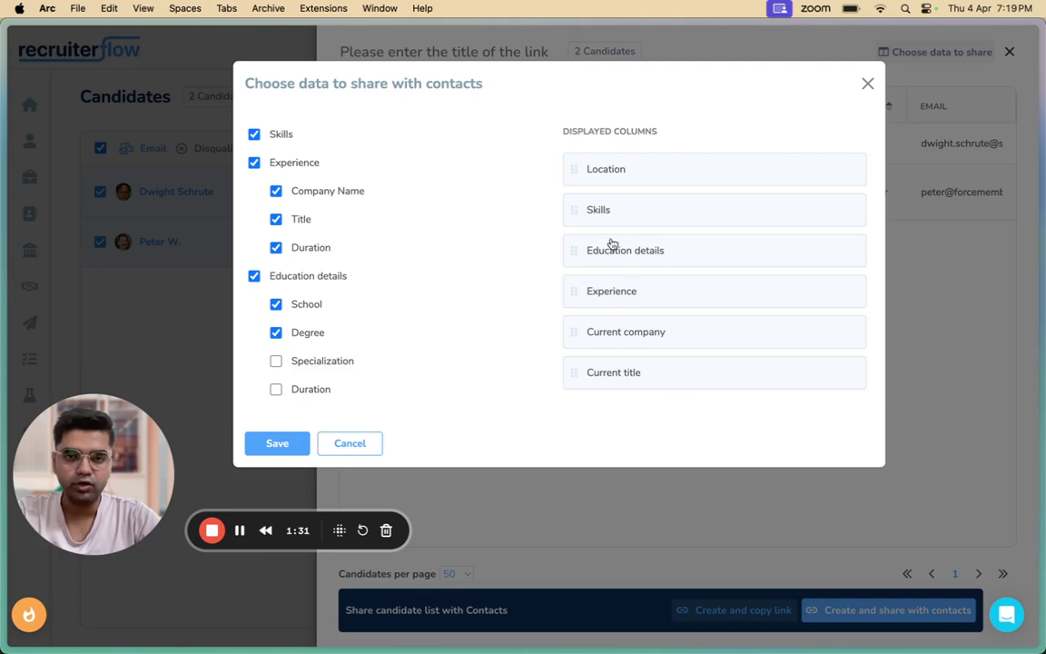
- Reorder the displayed columns to begin with Current title, Current company, Skills and Location, and save the data selection
drag(600, 216, 598, 168)
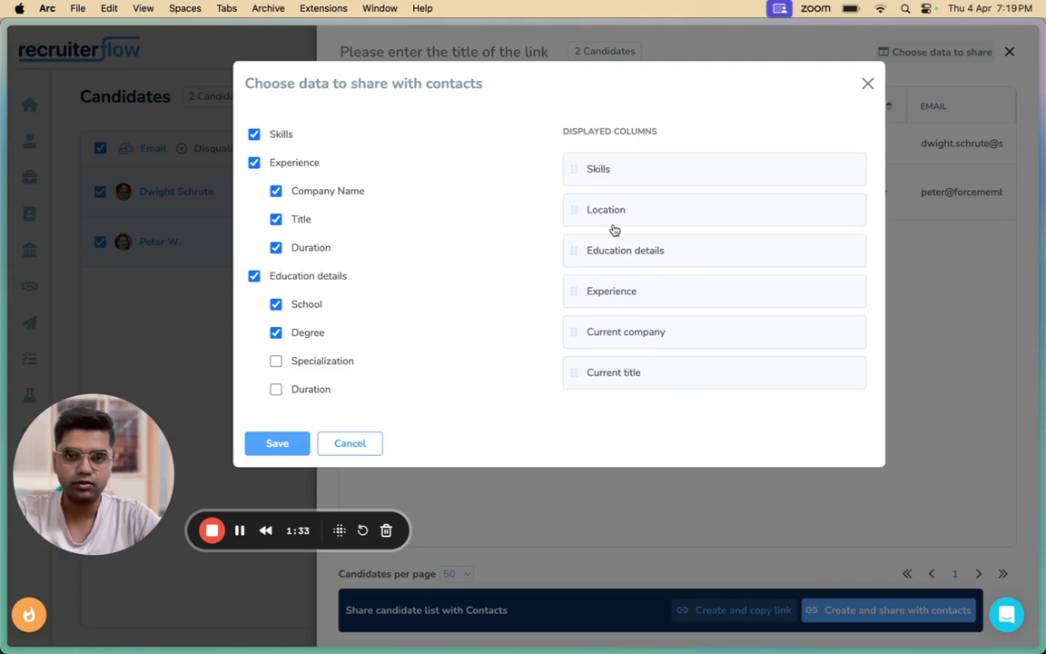
drag(620, 256, 612, 167)
drag(641, 329, 635, 210)
click(275, 444)
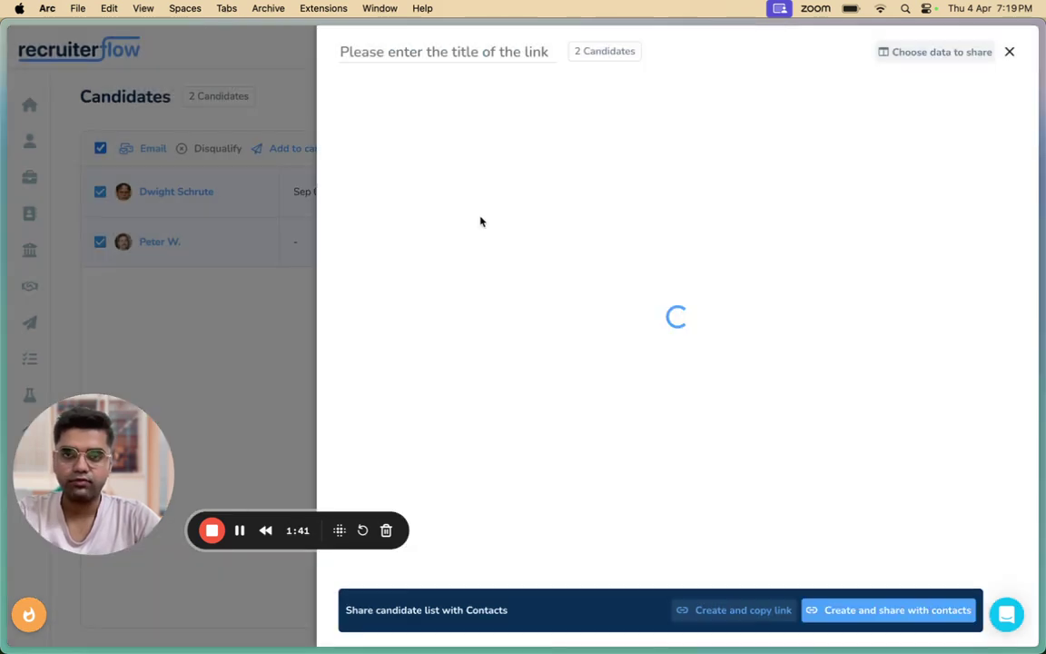
- Title the candidate link "Tide Turners"
click(386, 46)
text(Ti)
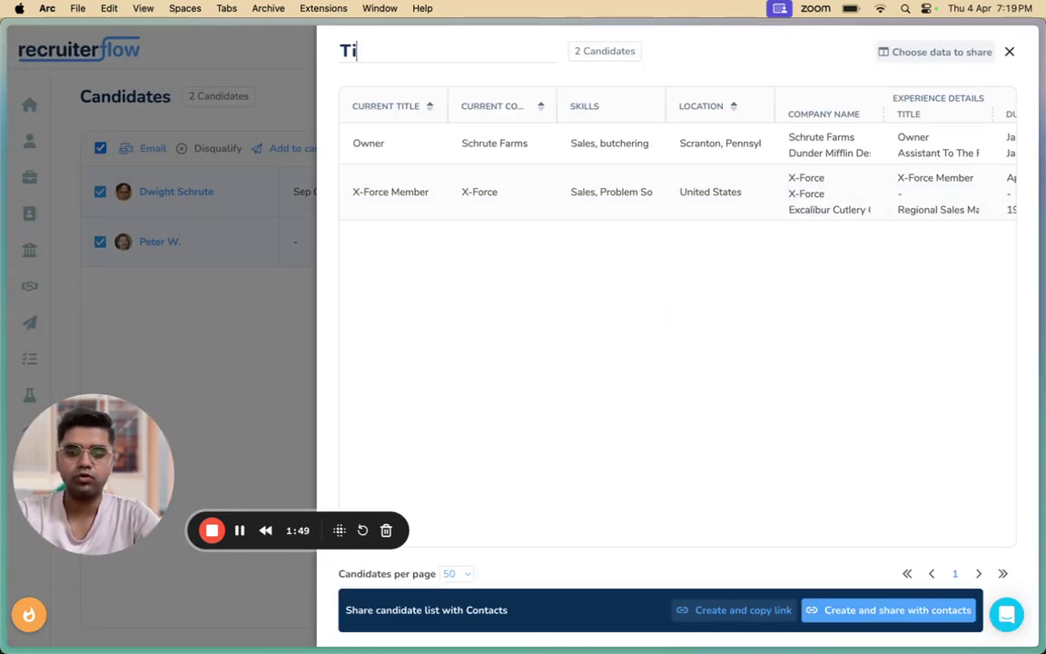
text(de Turn)
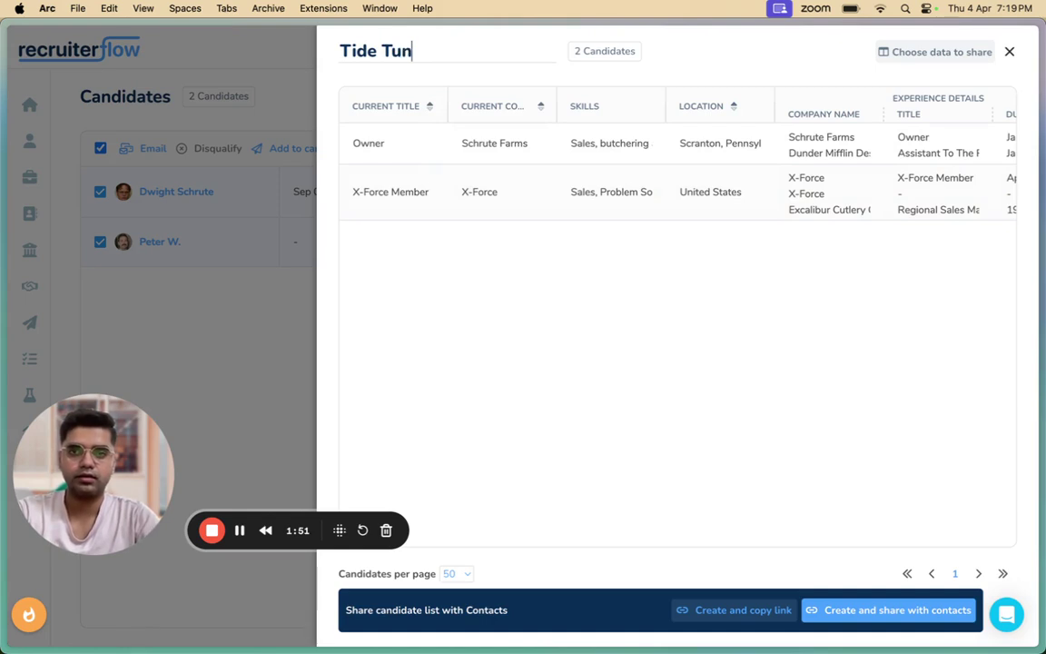
key(BackSpace)
text(rners)
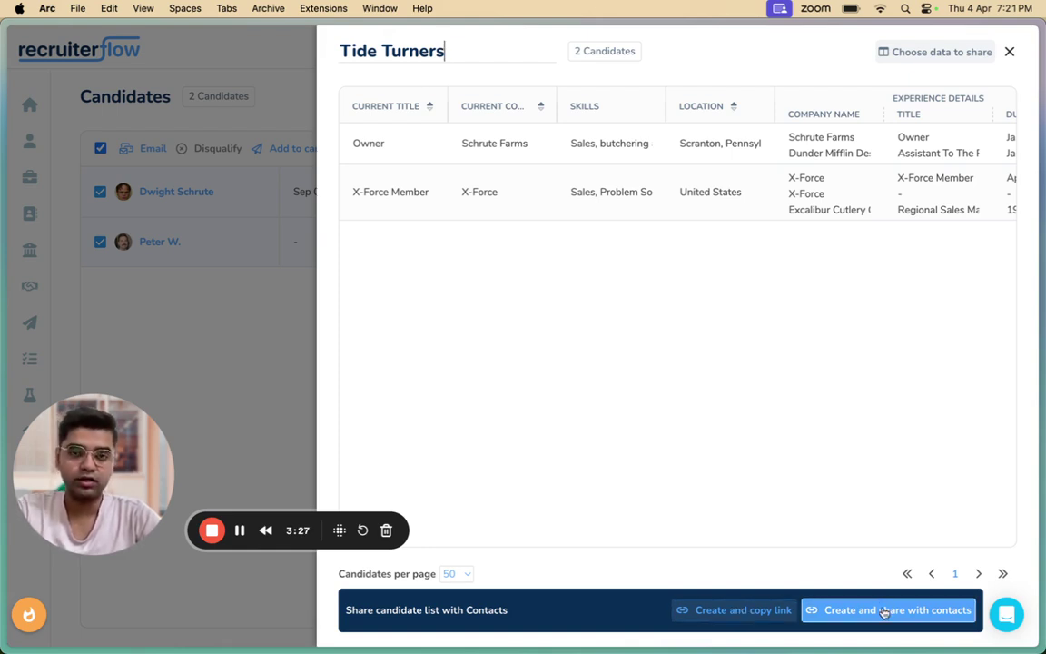
- Create the candidate link for sharing with contacts and add the contact as the email's recipient
click(884, 610)
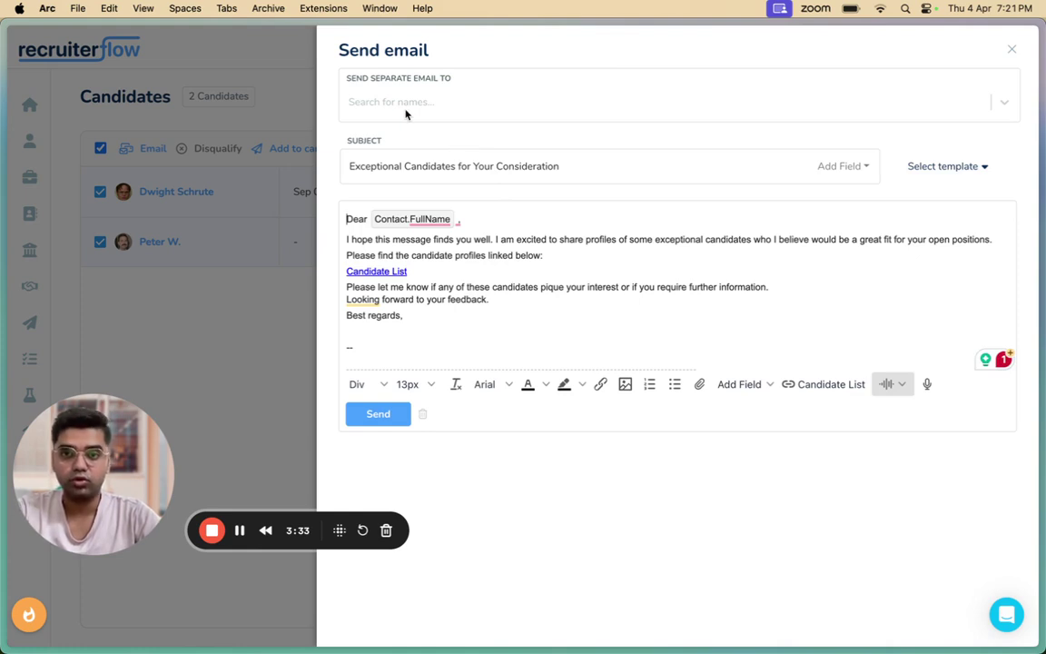
click(365, 106)
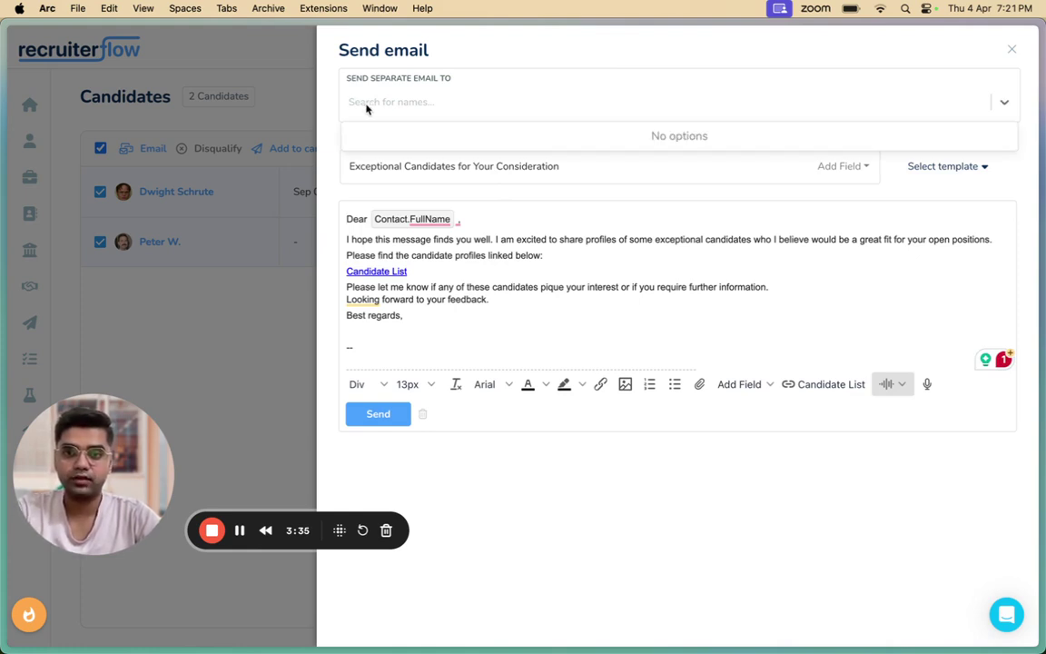
text(amogh)
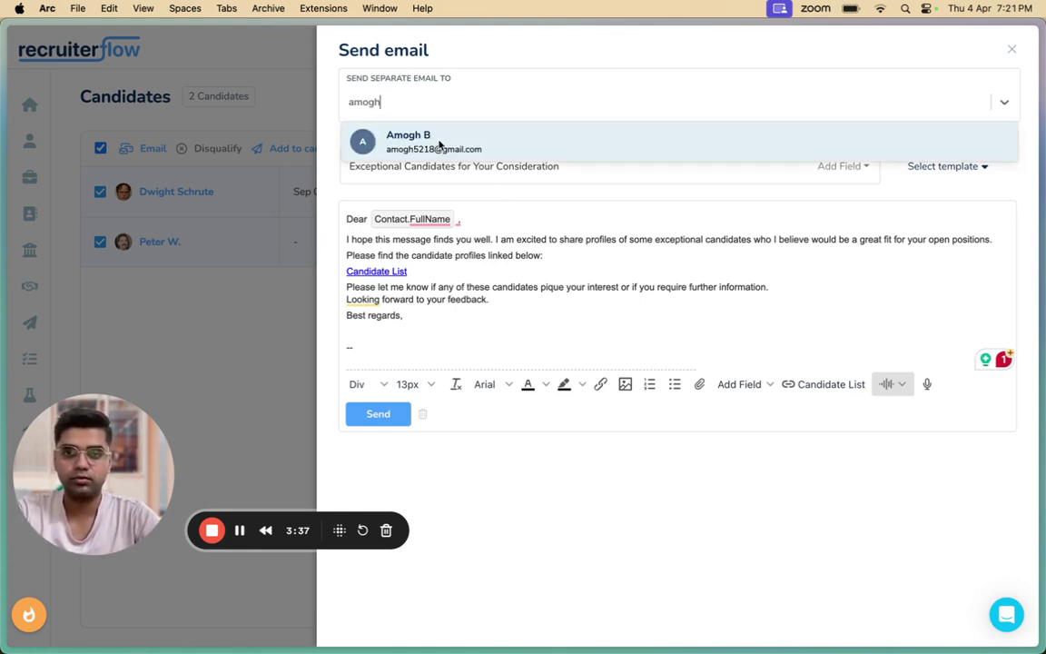
click(428, 141)
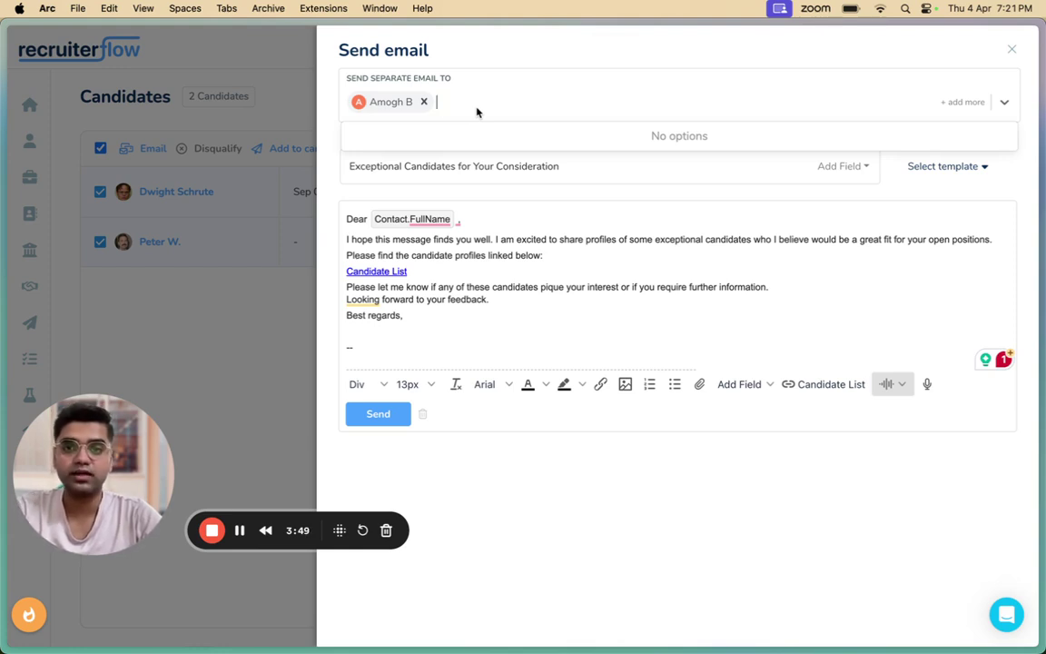
- Examine the email's subject line and the Candidate List link in its body
click(602, 175)
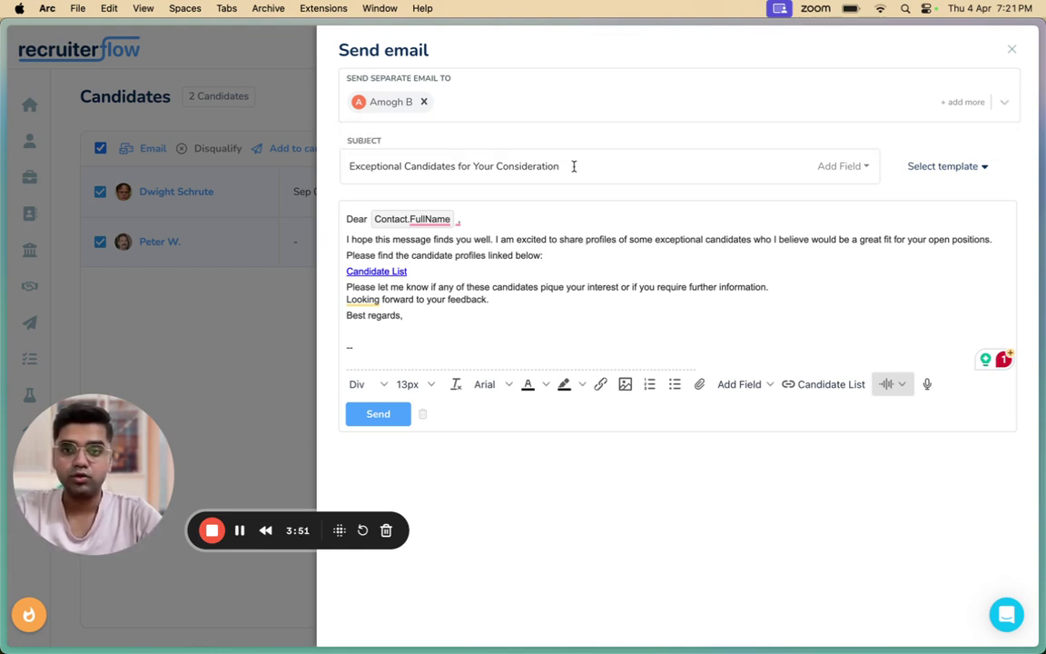
click(576, 166)
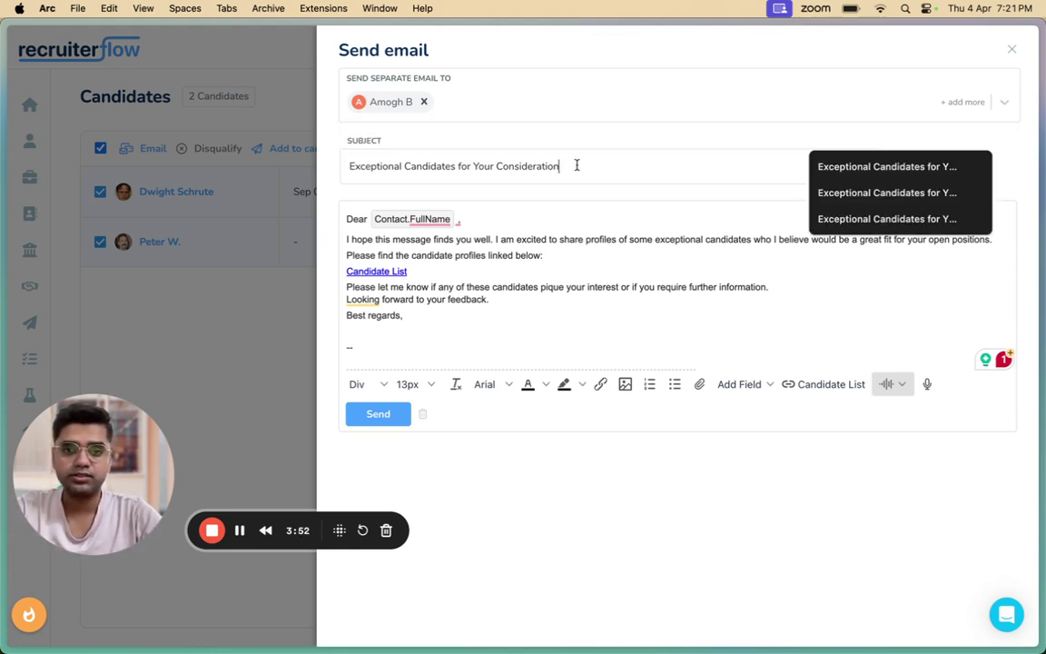
triple_click(356, 272)
click(369, 273)
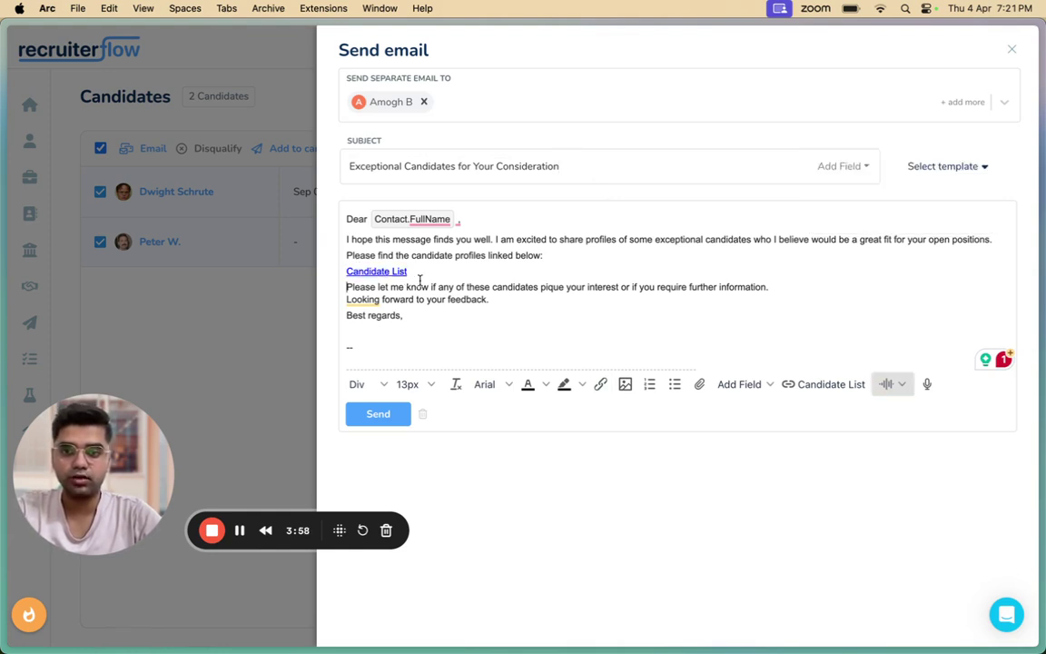
- Change the Candidate List link's display text in the email body to "Tide Turners" and send the email
triple_click(357, 272)
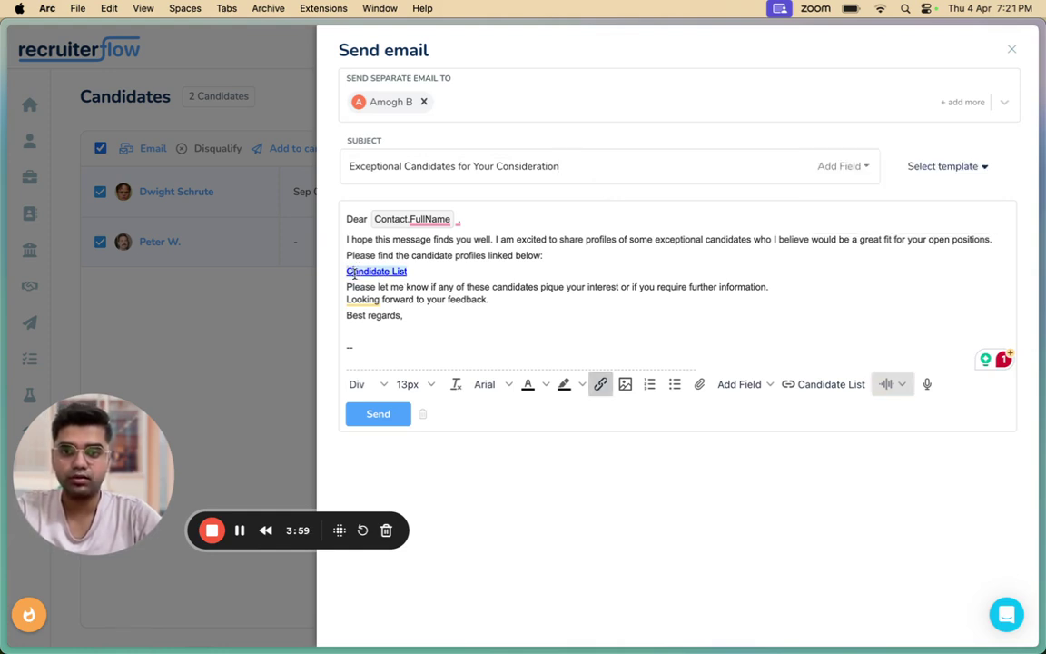
click(600, 384)
drag(364, 317, 441, 317)
text(Tide)
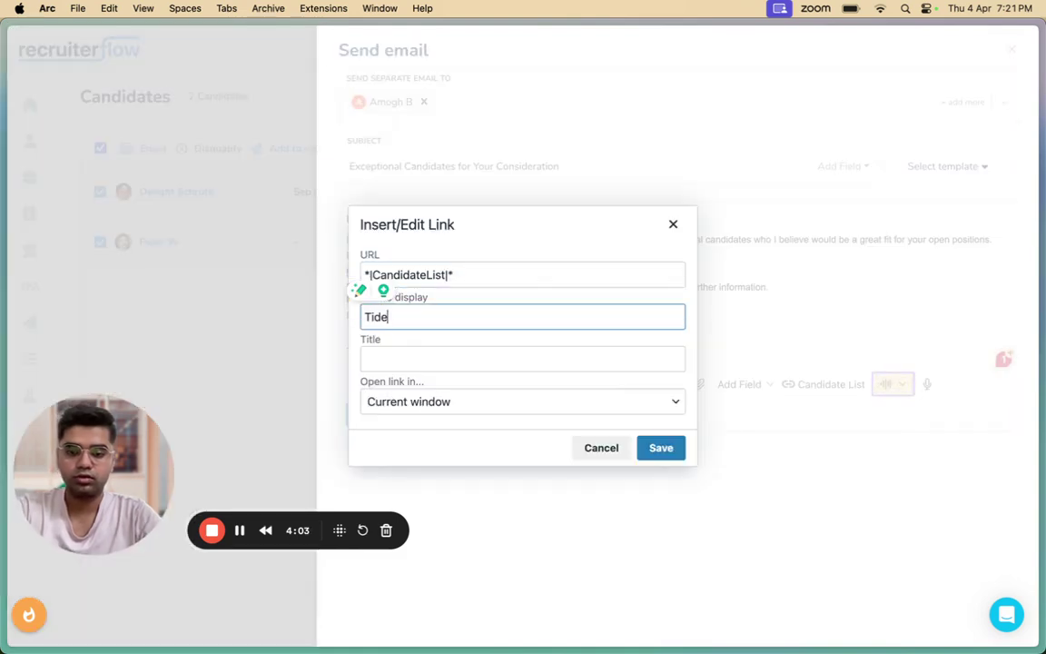
text( Turners)
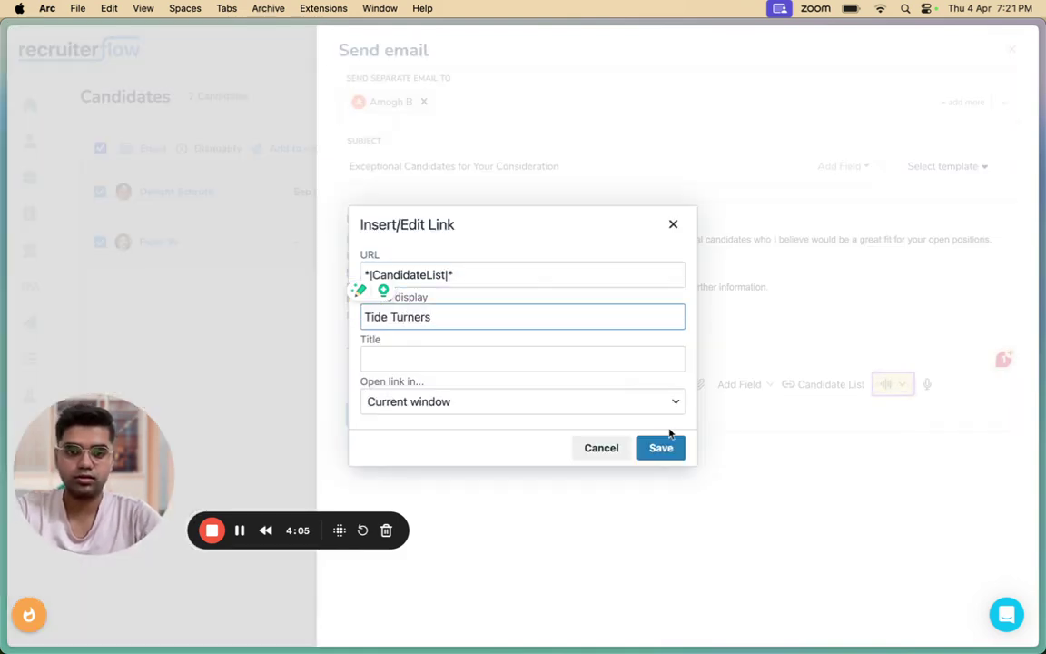
click(661, 448)
click(390, 415)
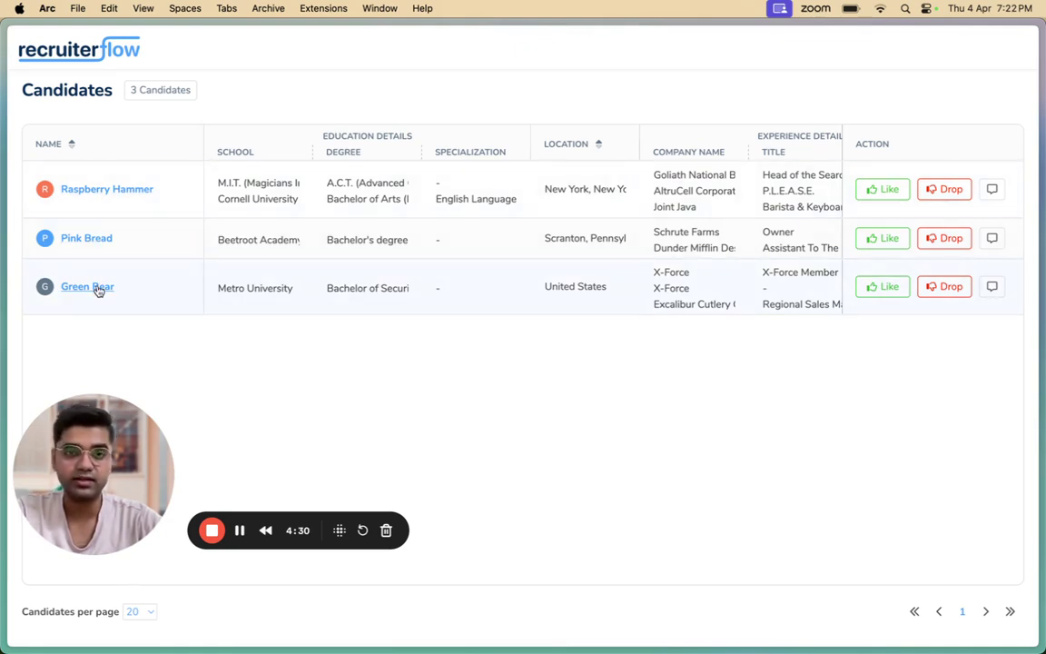
- View the first candidate's profile in the shared list, checking the experience, education and skills, and return to the list
click(84, 191)
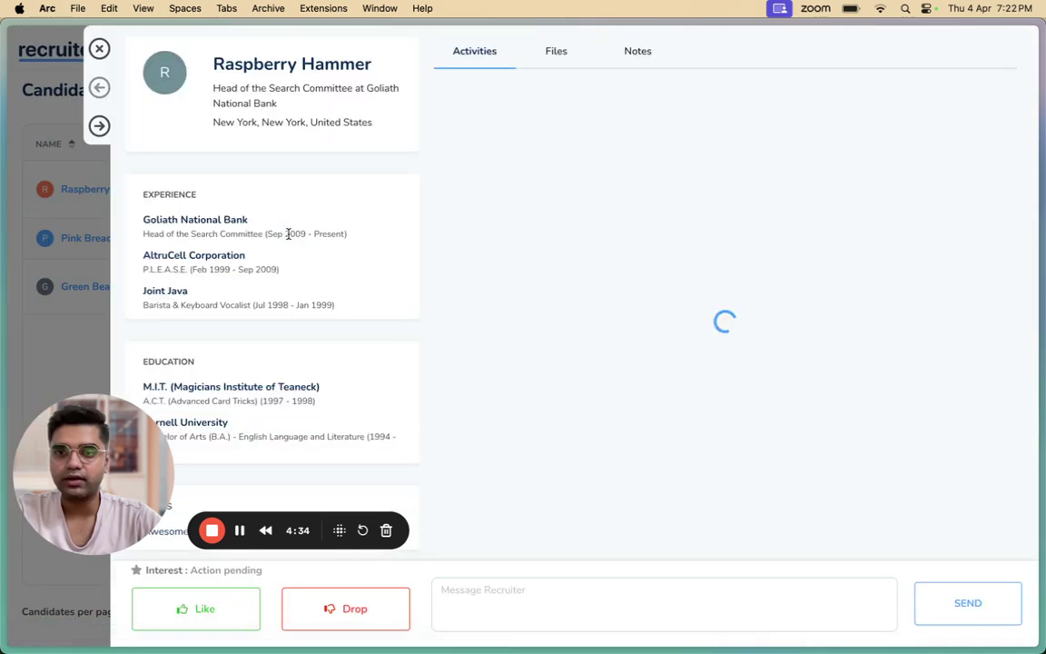
scroll(161, 186, down, 1)
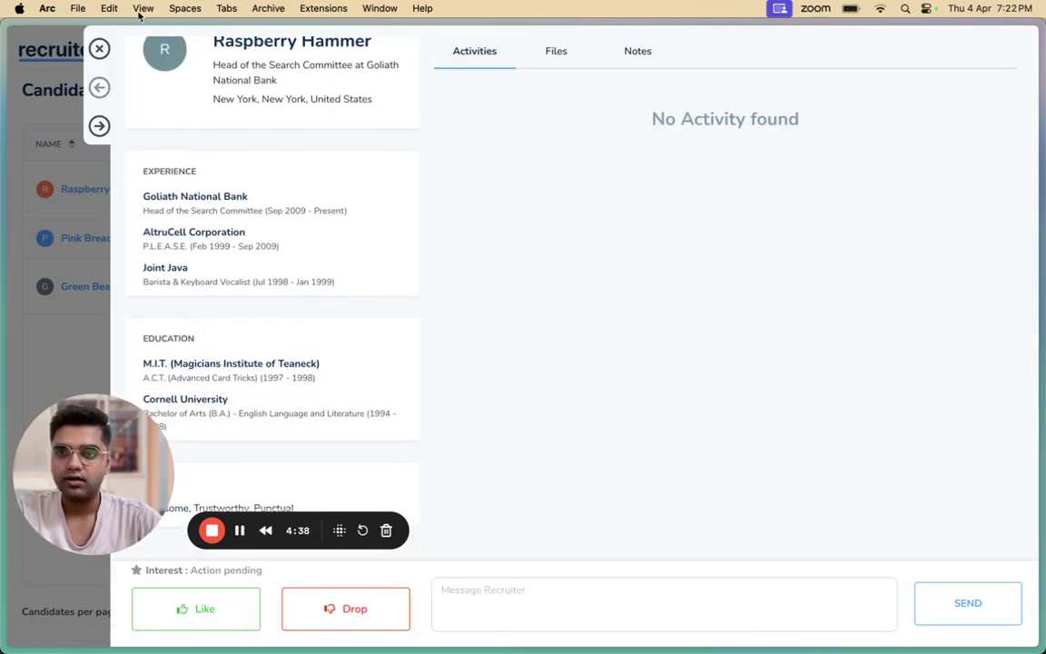
click(99, 47)
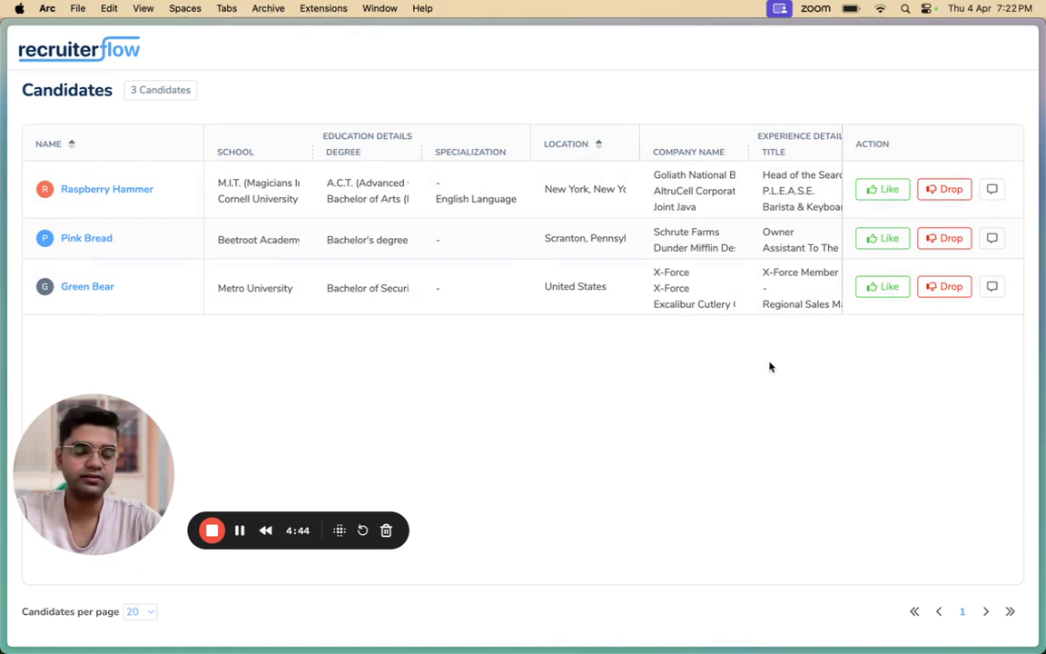
- Like the first candidate with the next step "Send me more details on email" and the recruiter message "Set up a call"
click(887, 192)
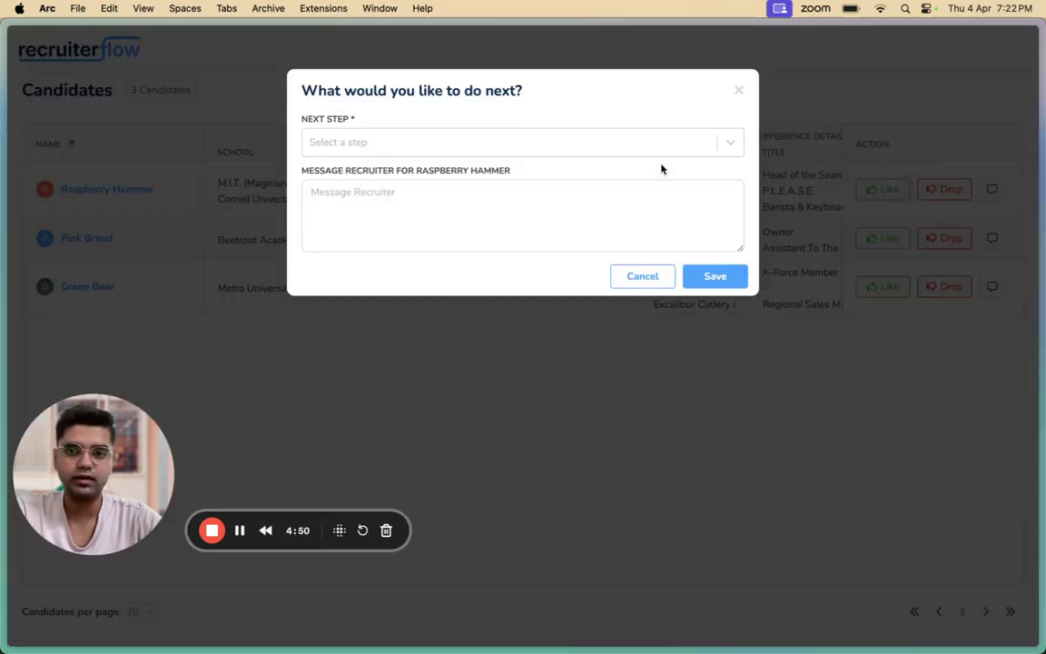
click(346, 149)
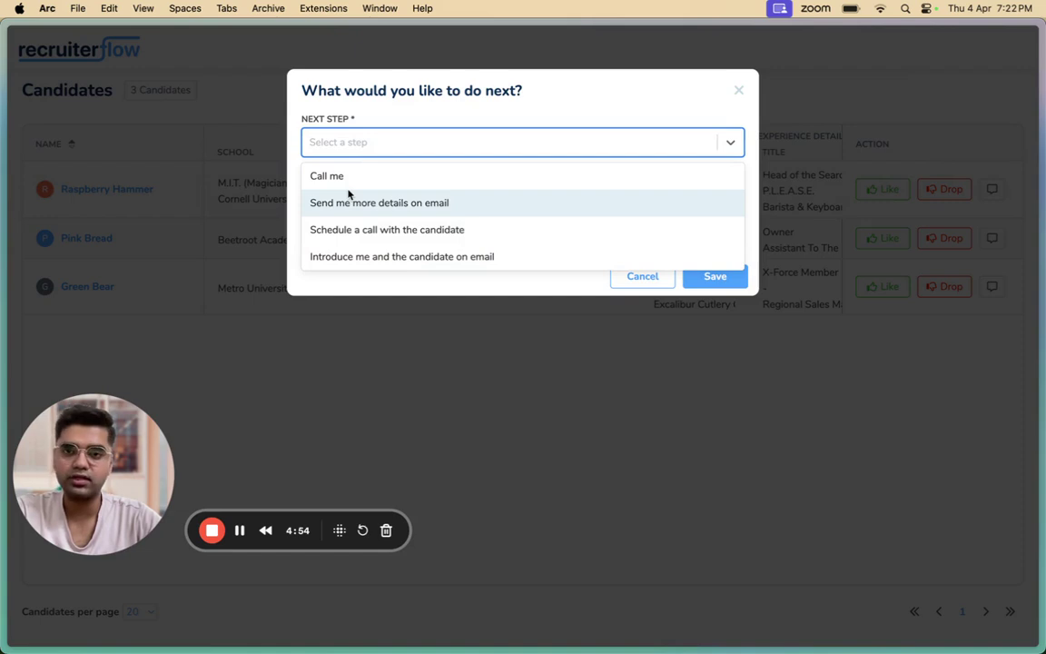
click(400, 201)
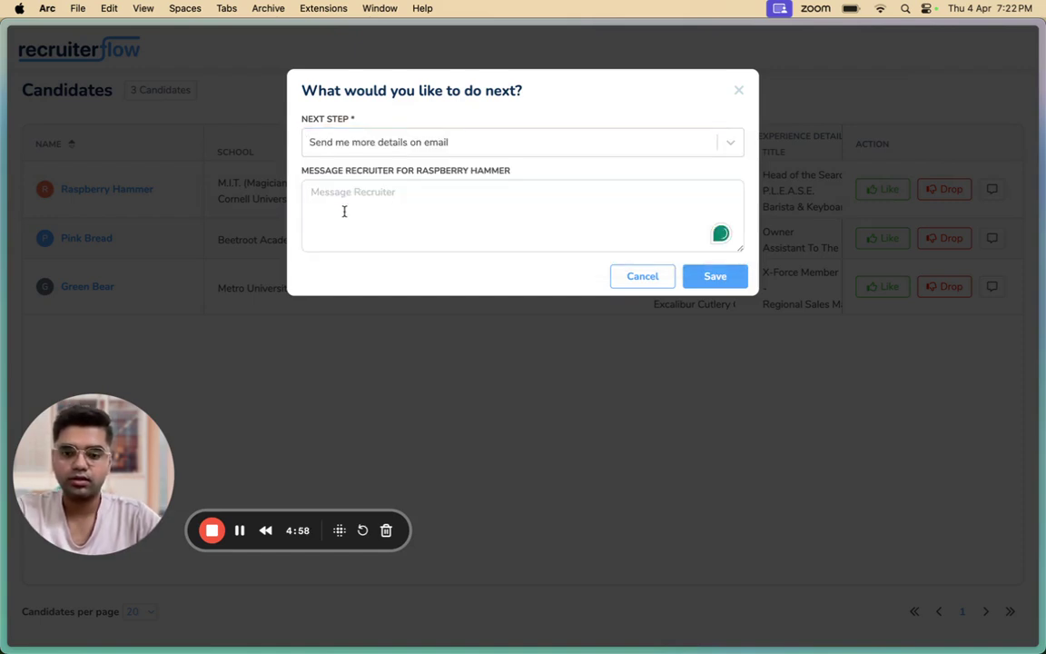
text(Set )
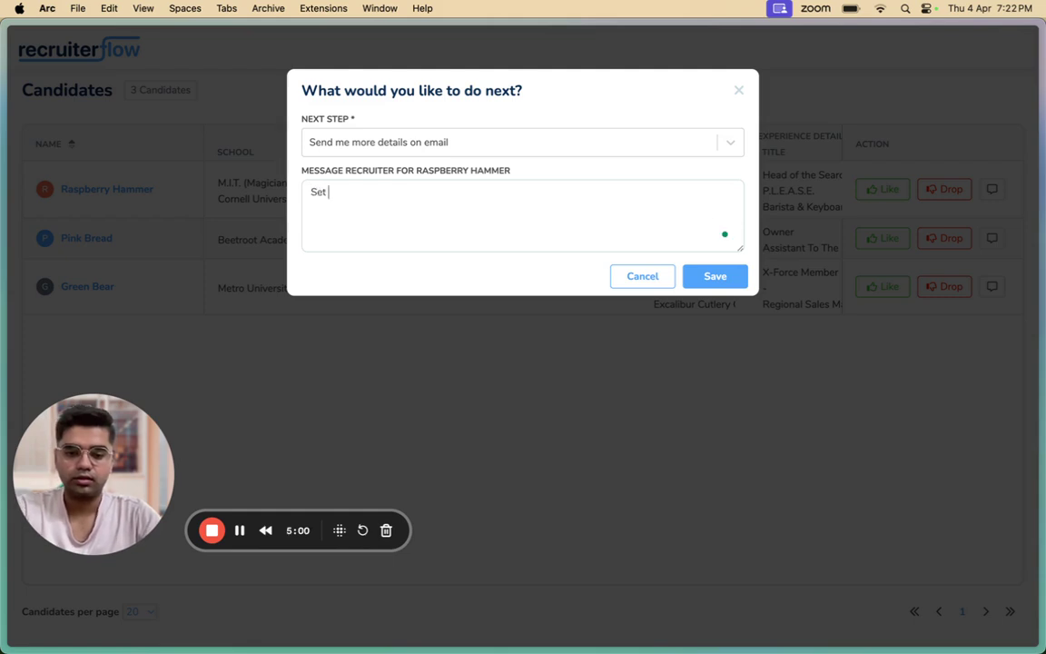
text(up a call)
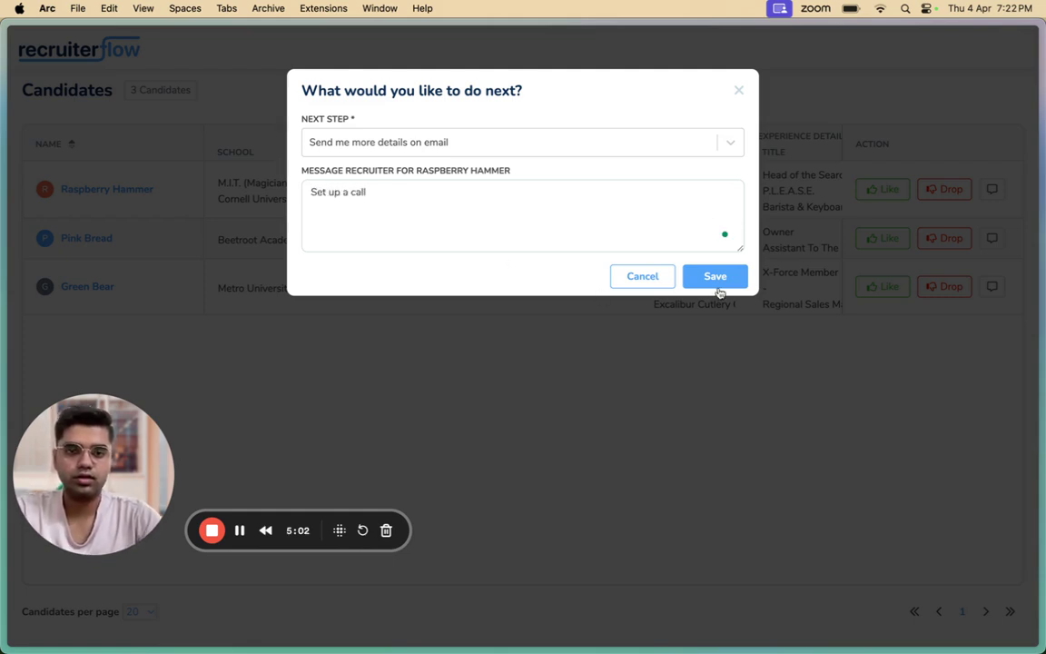
click(719, 280)
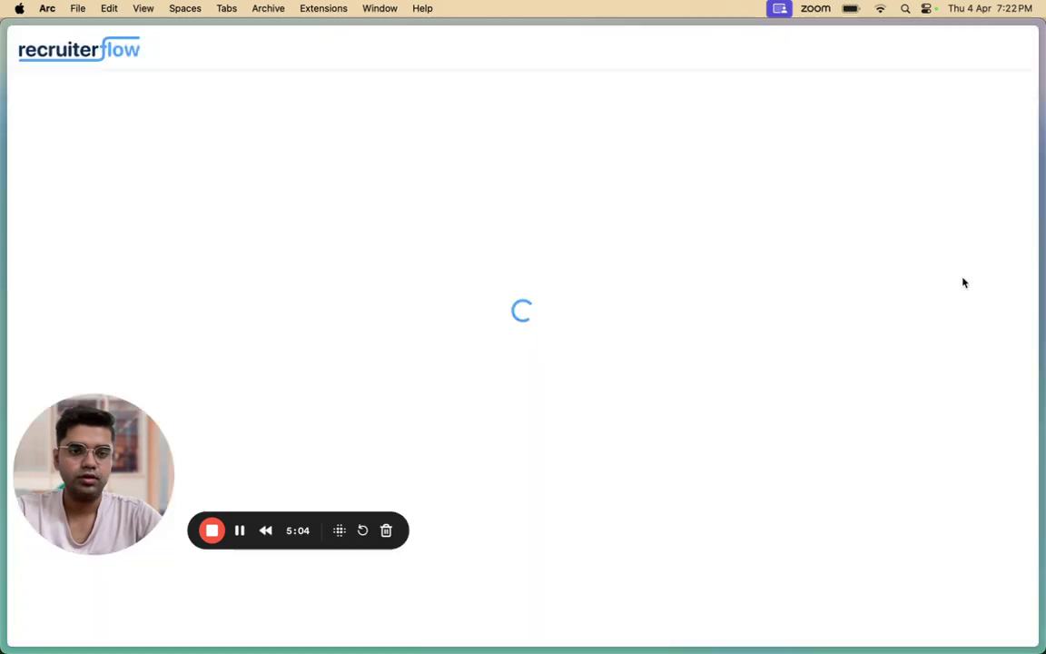
- Drop the second candidate and send the recruiter the message "need more information" about the third candidate
click(943, 241)
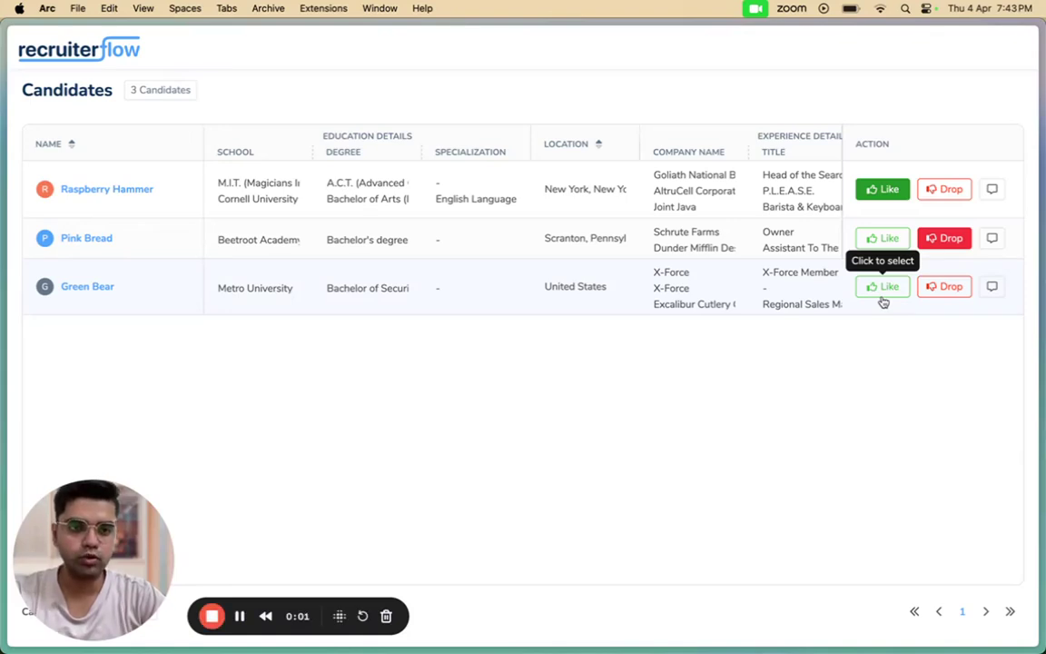
click(994, 291)
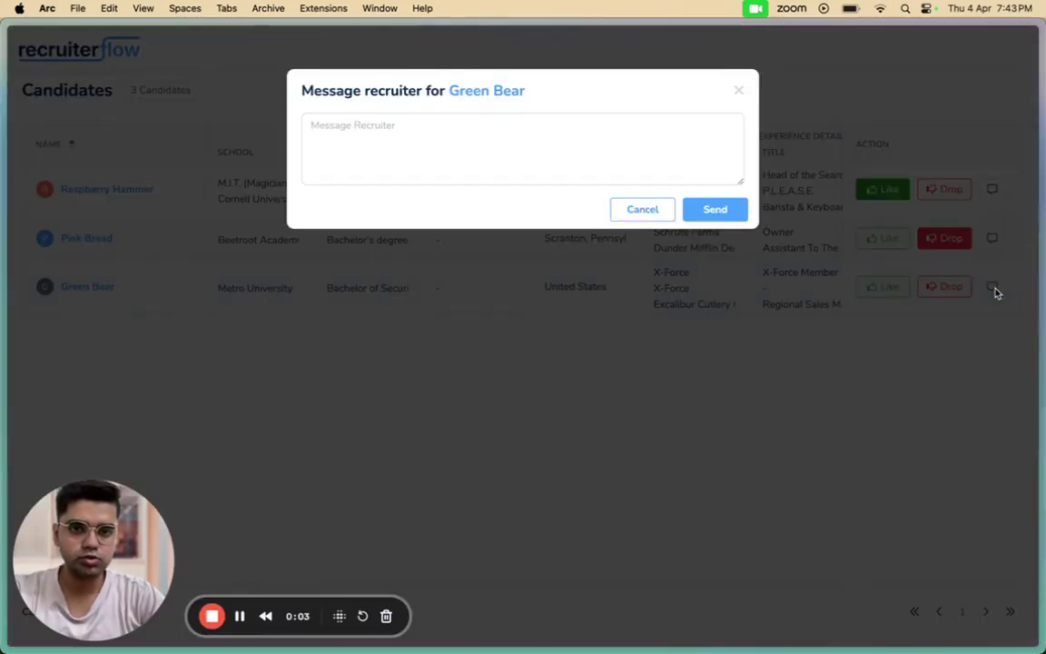
click(441, 140)
text(ne)
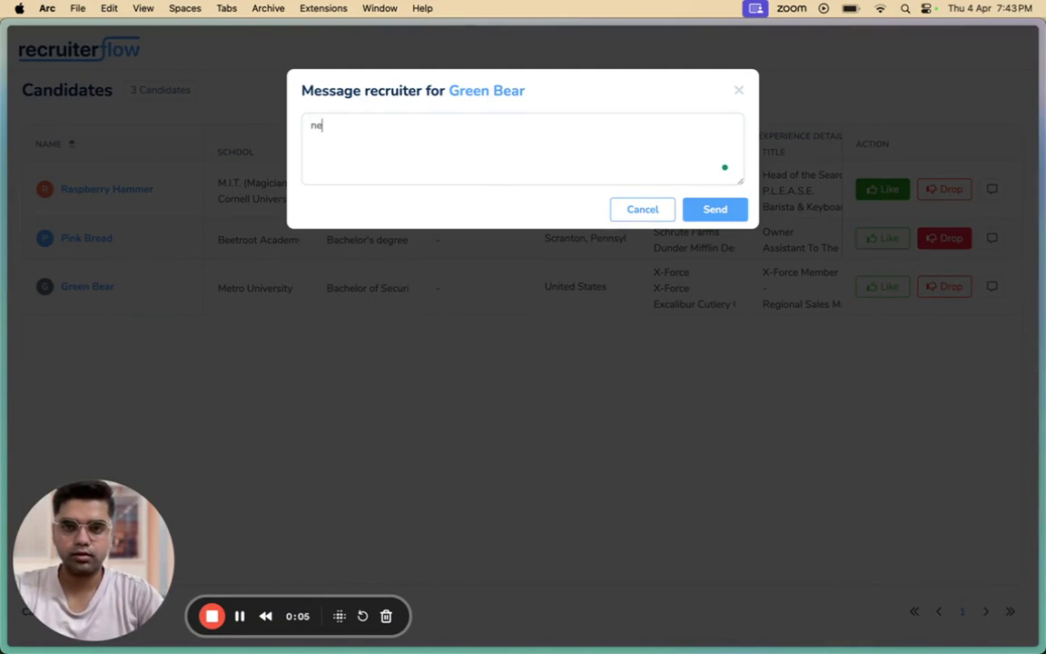
text(ed more informa)
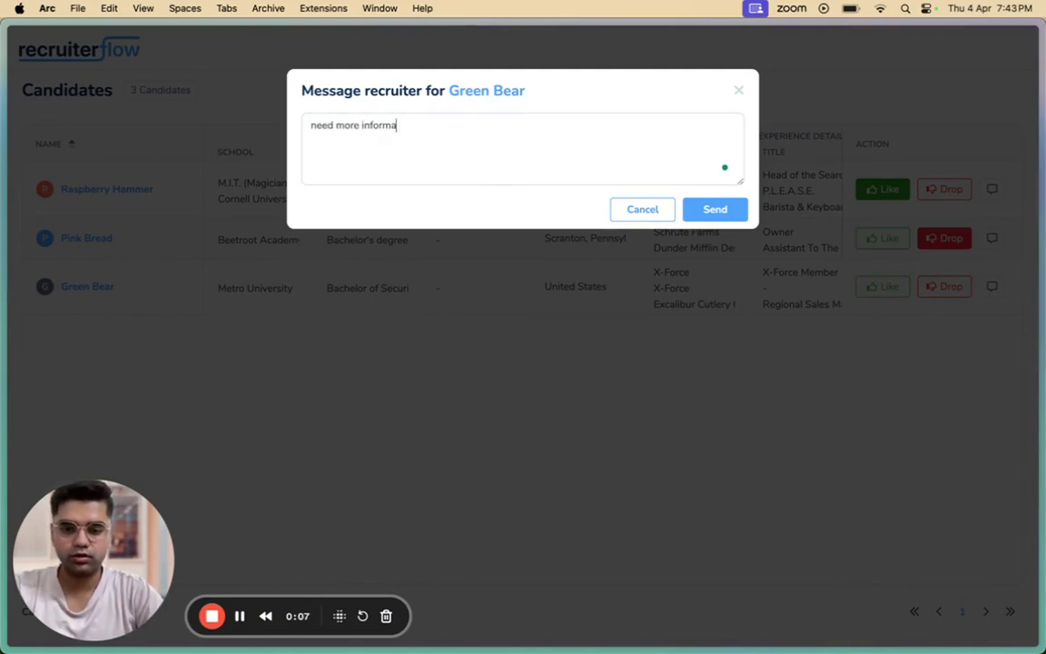
text(tion)
click(709, 208)
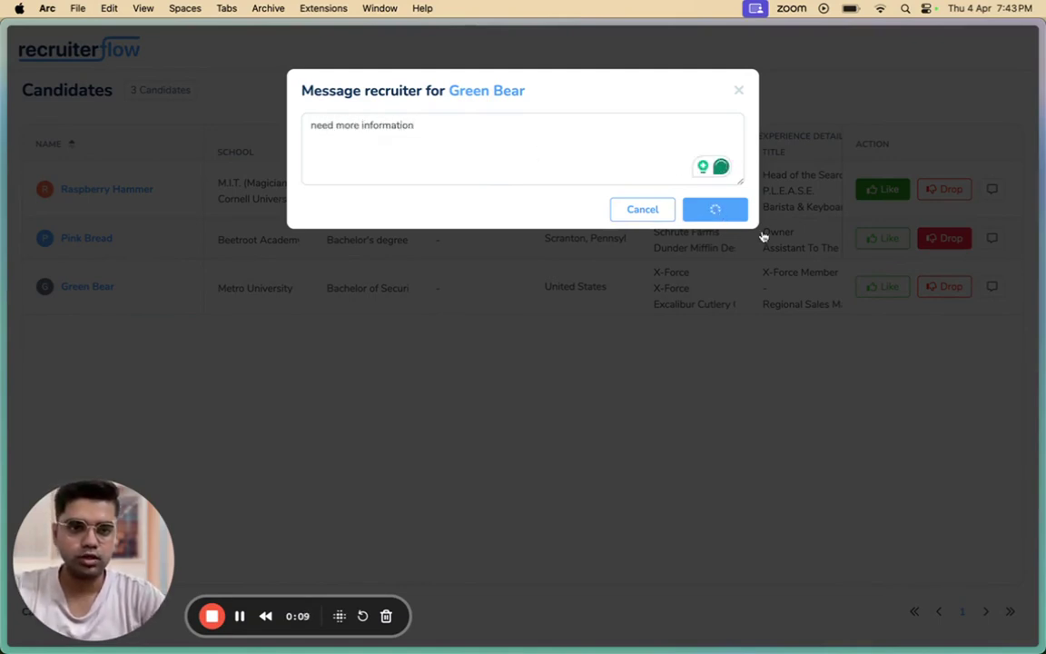